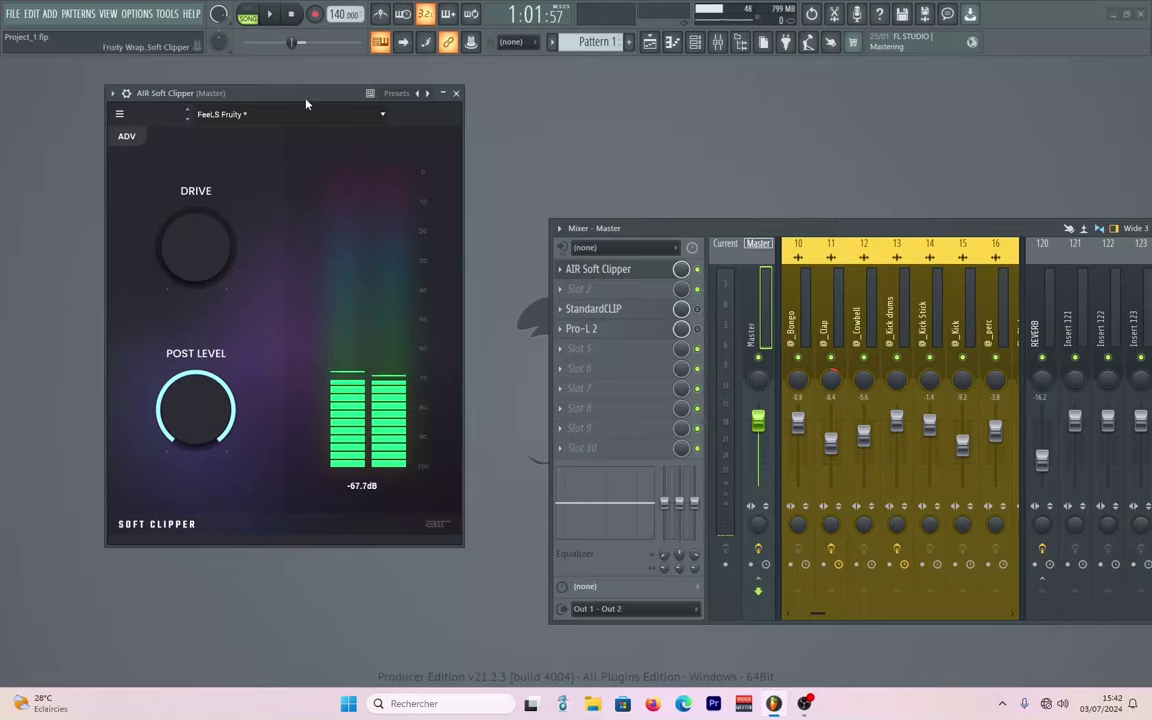
Sweep the AIR Soft Clipper's Drive up to about 161% and back down to 1.0%
mouse_move(237, 410)
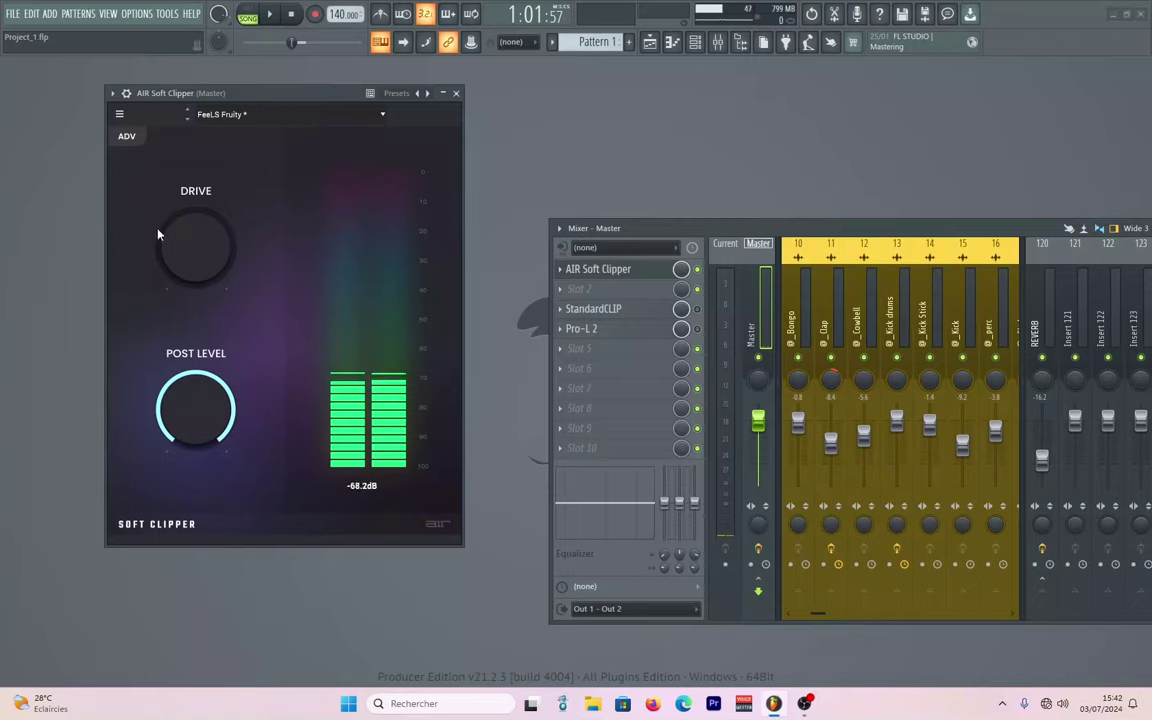
left_click_drag(179, 239, 179, 150)
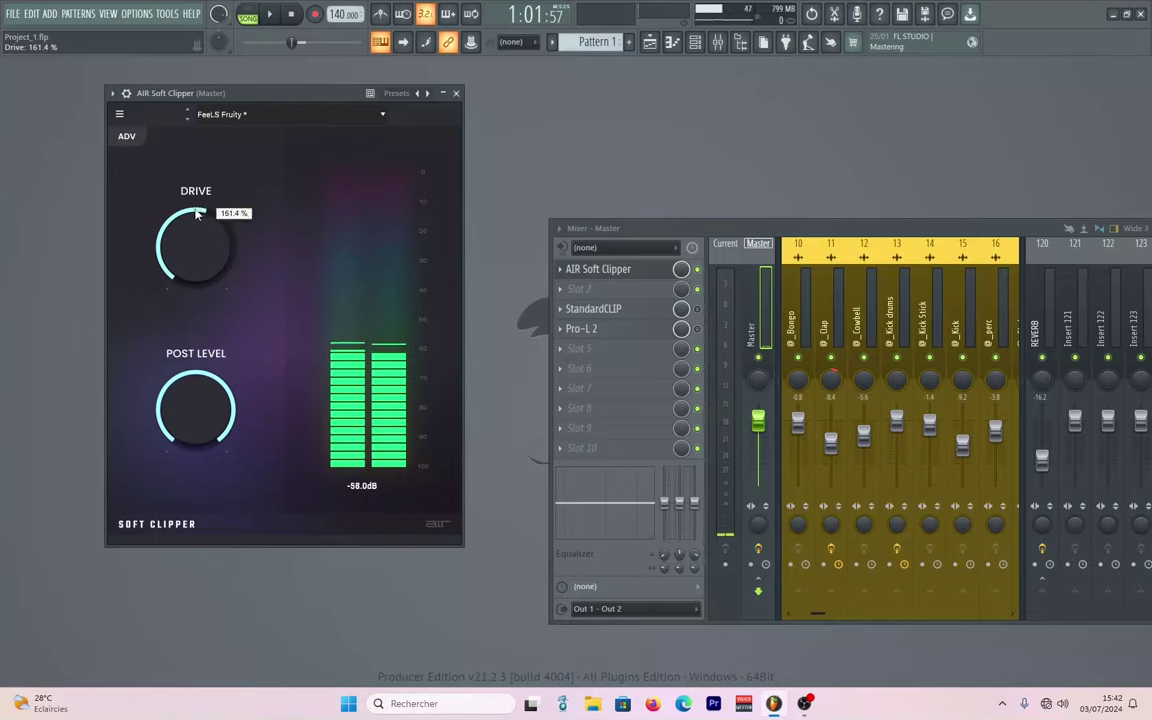
left_click_drag(197, 214, 197, 287)
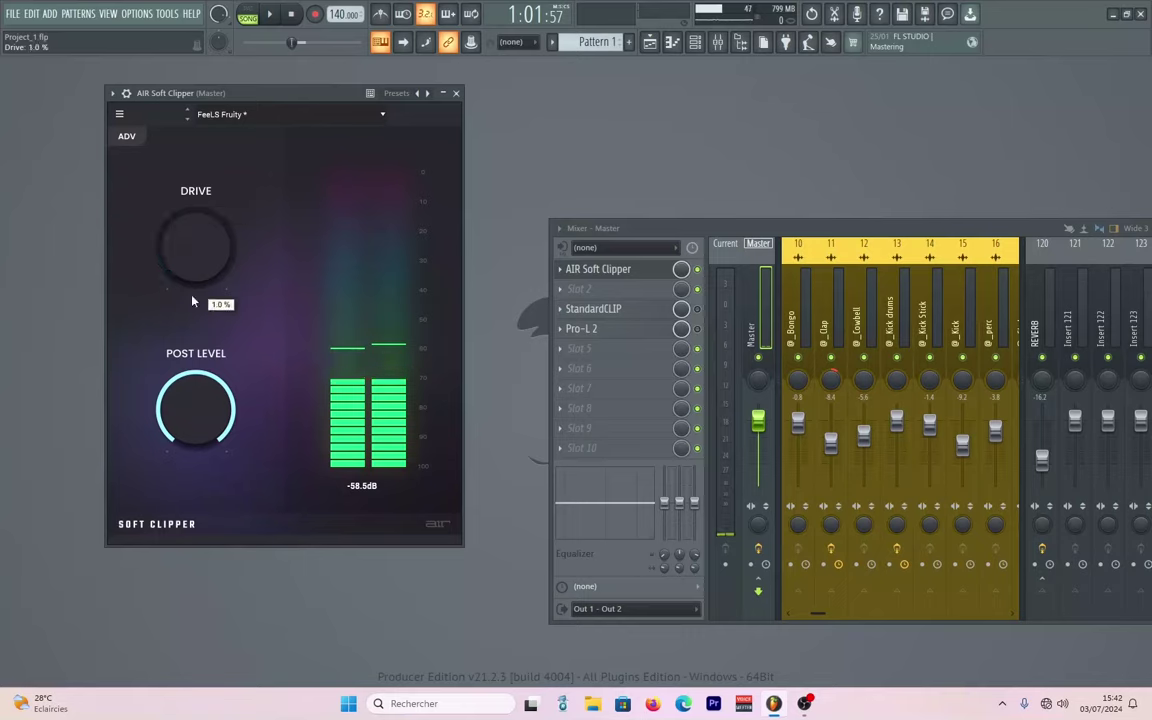
mouse_move(218, 375)
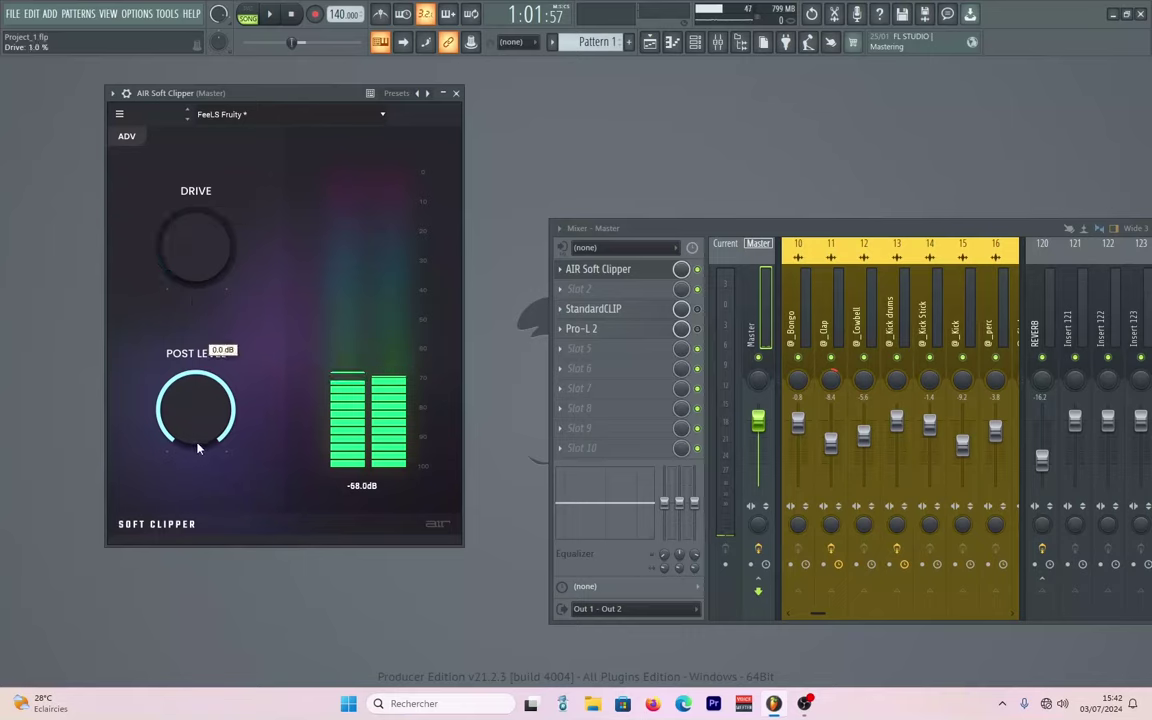
Show the Soft Clipper's advanced controls and save the project
left_click(127, 138)
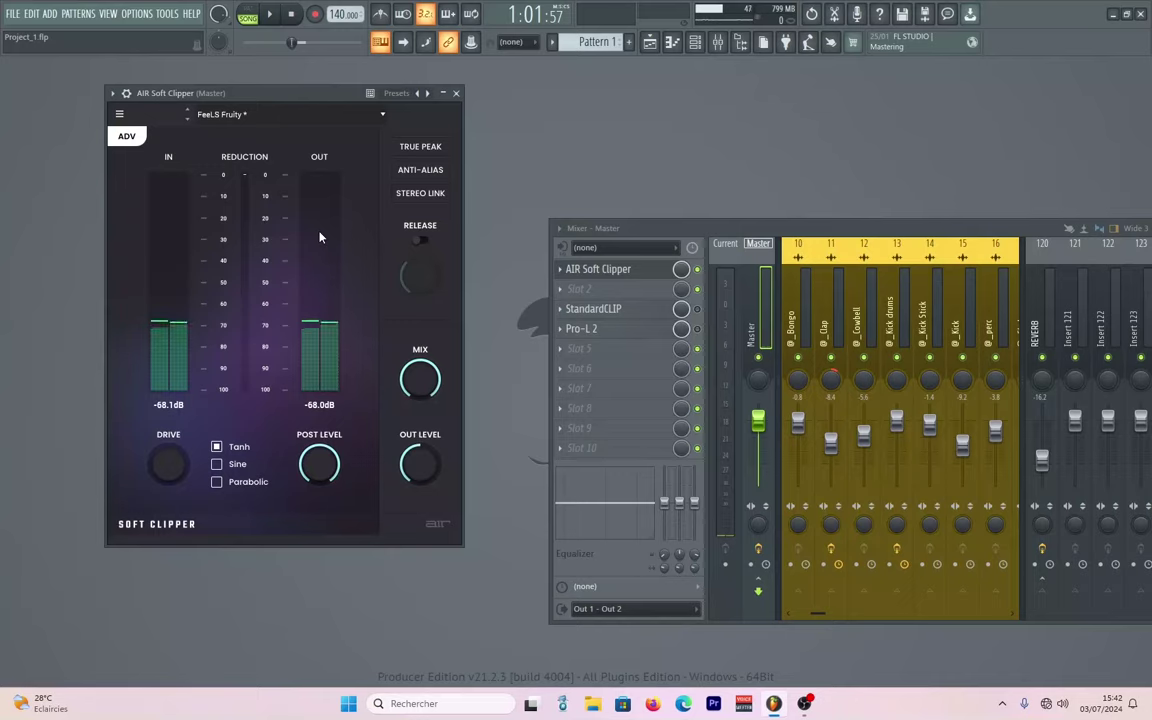
mouse_move(167, 452)
mouse_move(314, 454)
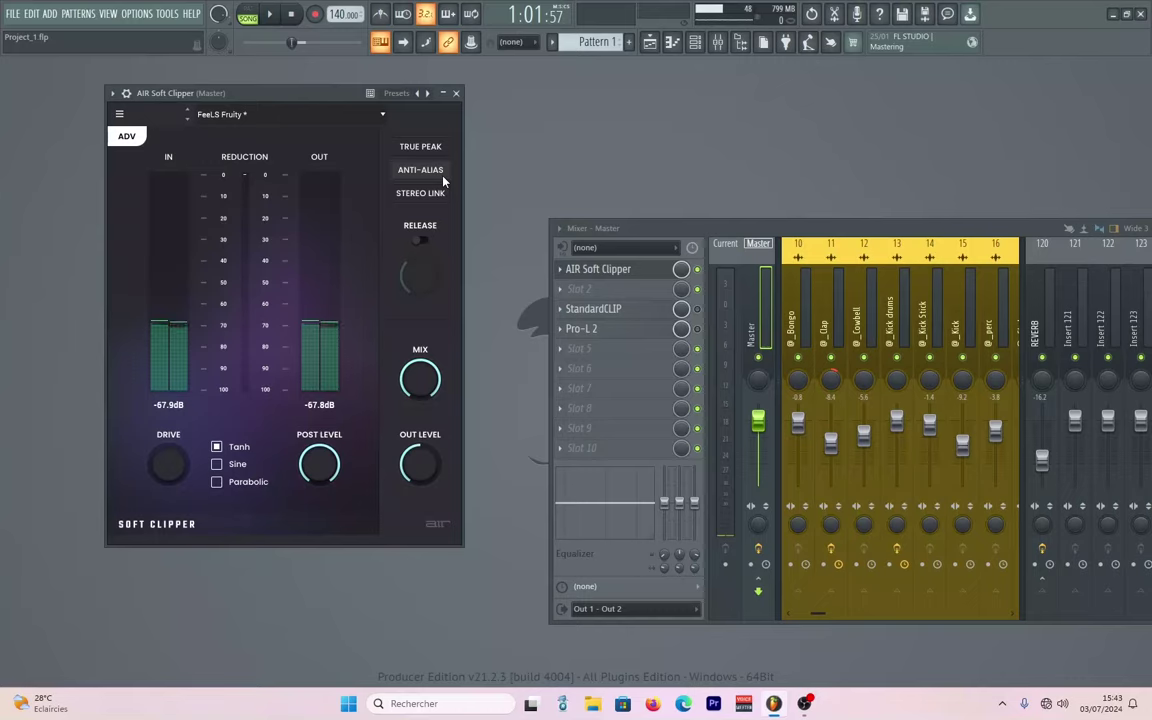
key("ctrl+s")
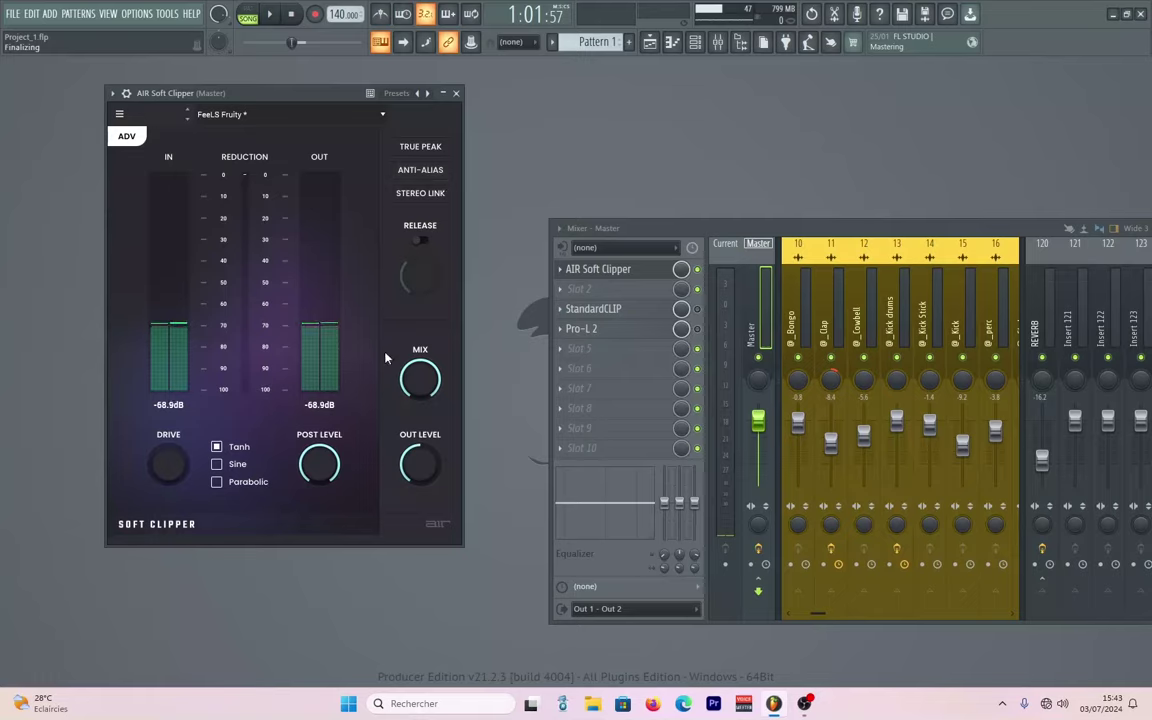
mouse_move(436, 374)
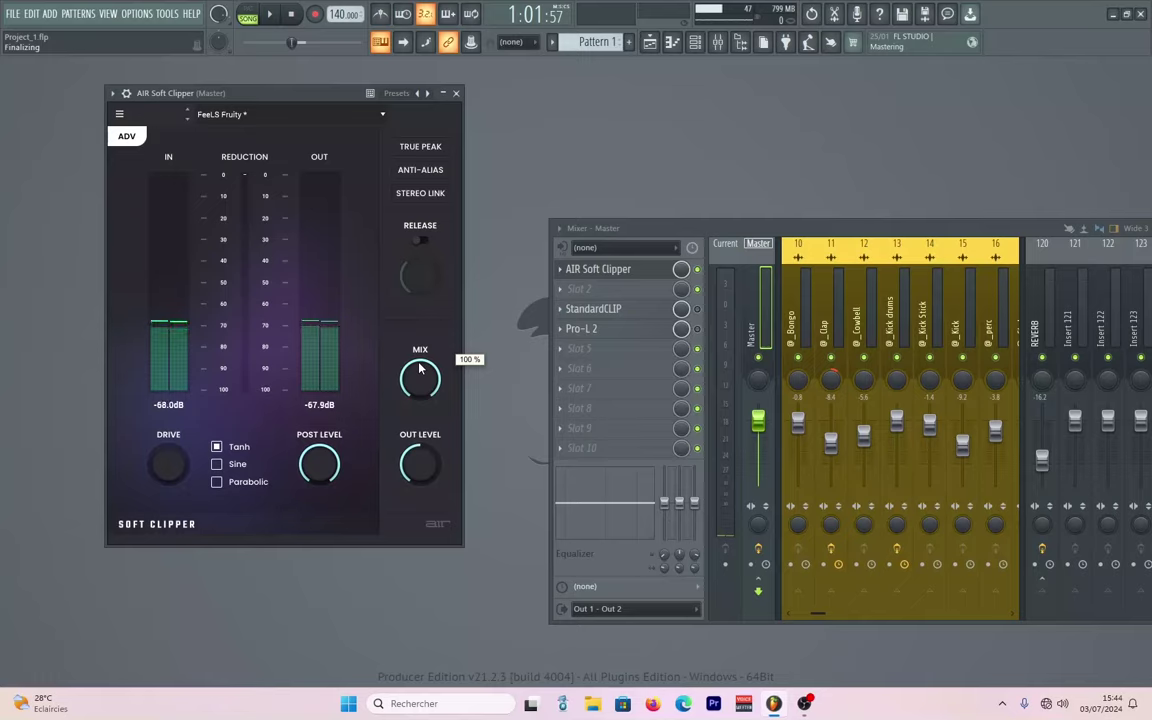
mouse_move(424, 460)
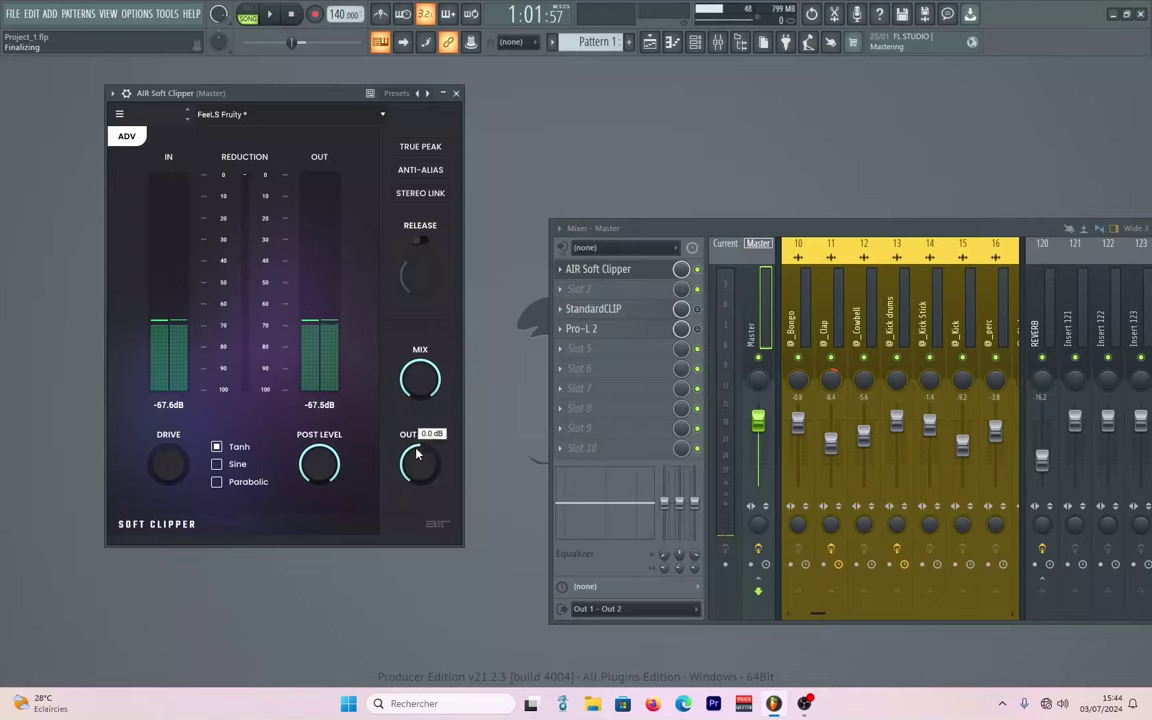
mouse_move(318, 468)
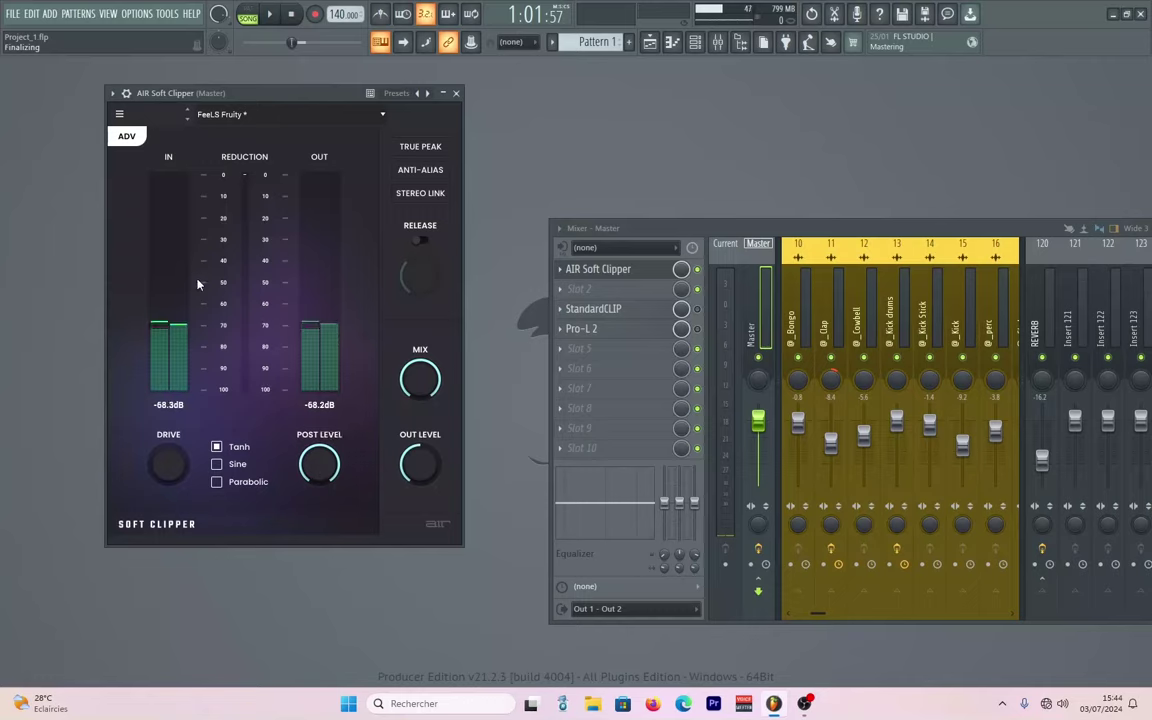
Return the Soft Clipper to its basic view and raise Drive to about the middle of its range
left_click(126, 136)
mouse_move(225, 262)
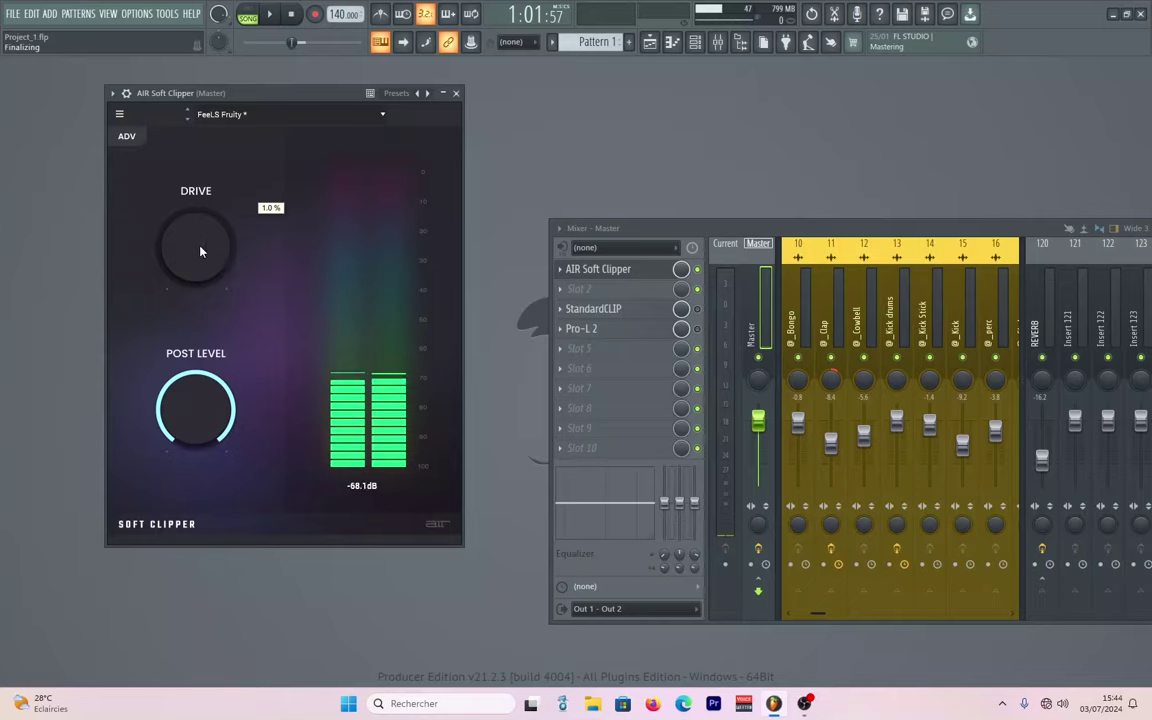
scroll(200, 252, "up", 10)
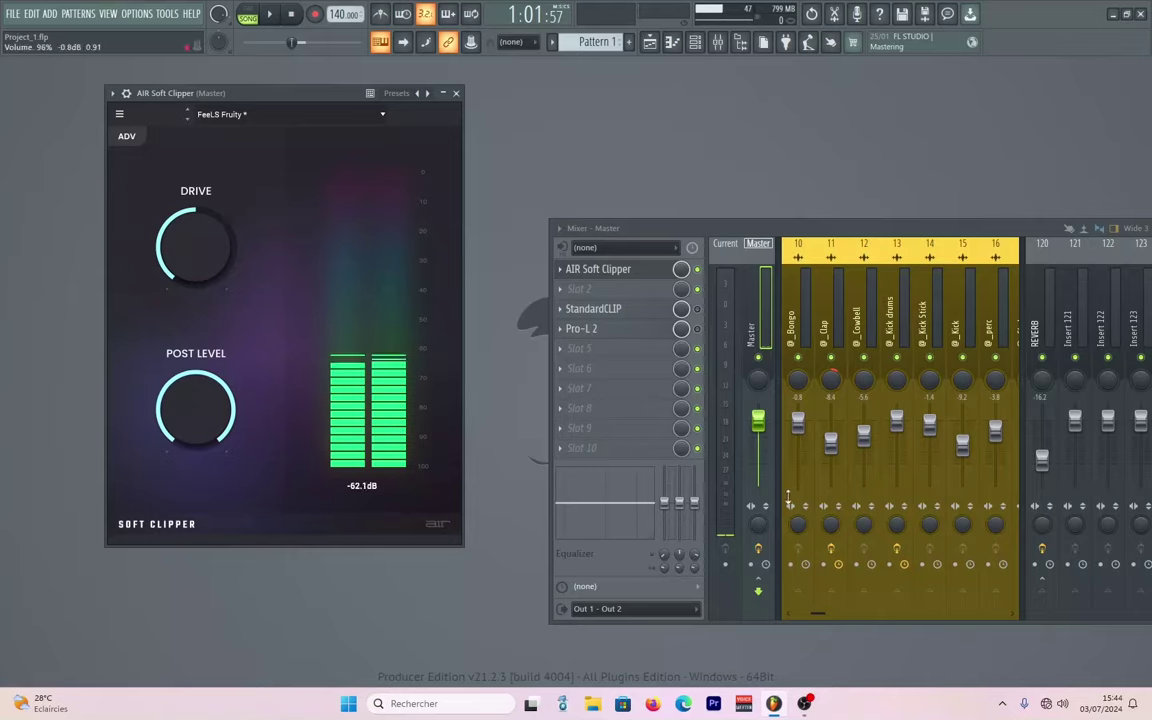
Start song playback and compare the master with the Soft Clipper bypassed and enabled
key("space")
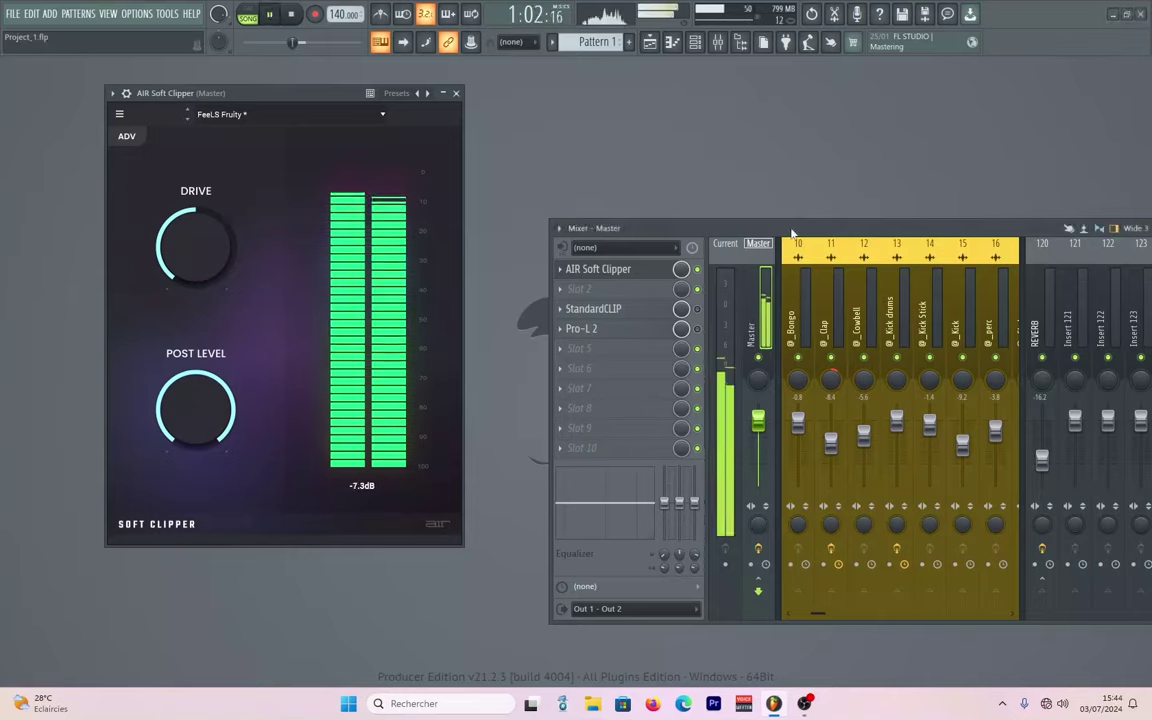
left_click(697, 269)
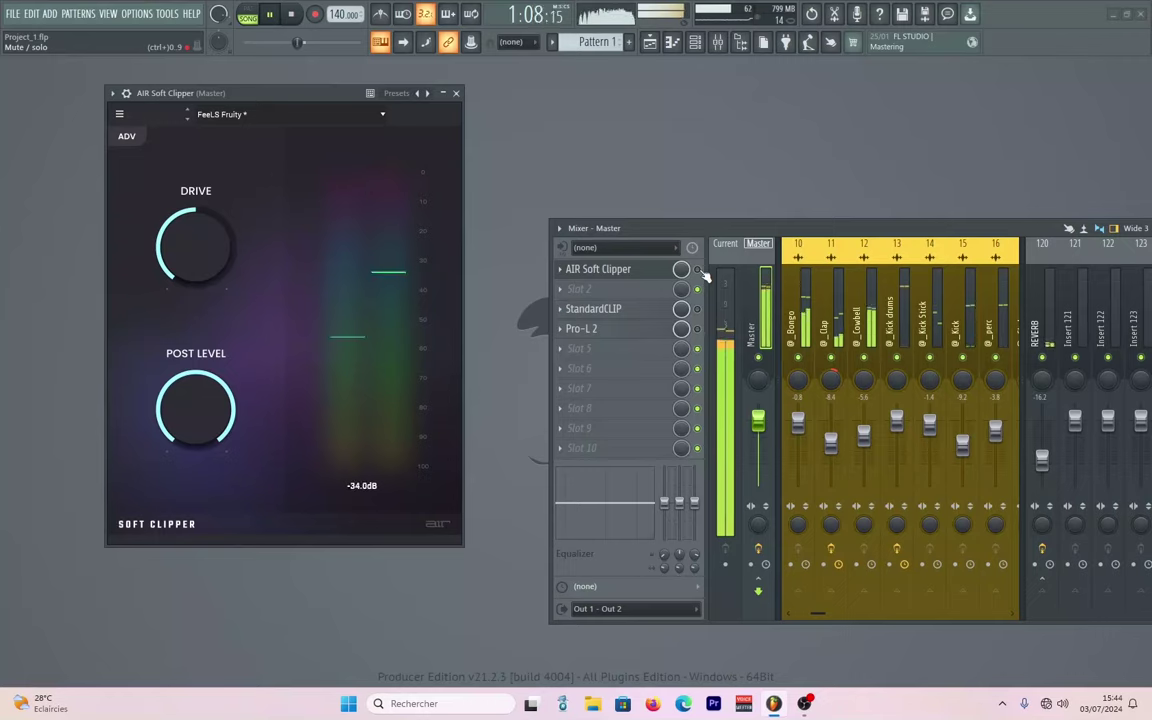
left_click(699, 270)
Lower the Soft Clipper's Post Level to about -6.9 dB, comparing it against the bypassed signal
left_click_drag(175, 391, 175, 472)
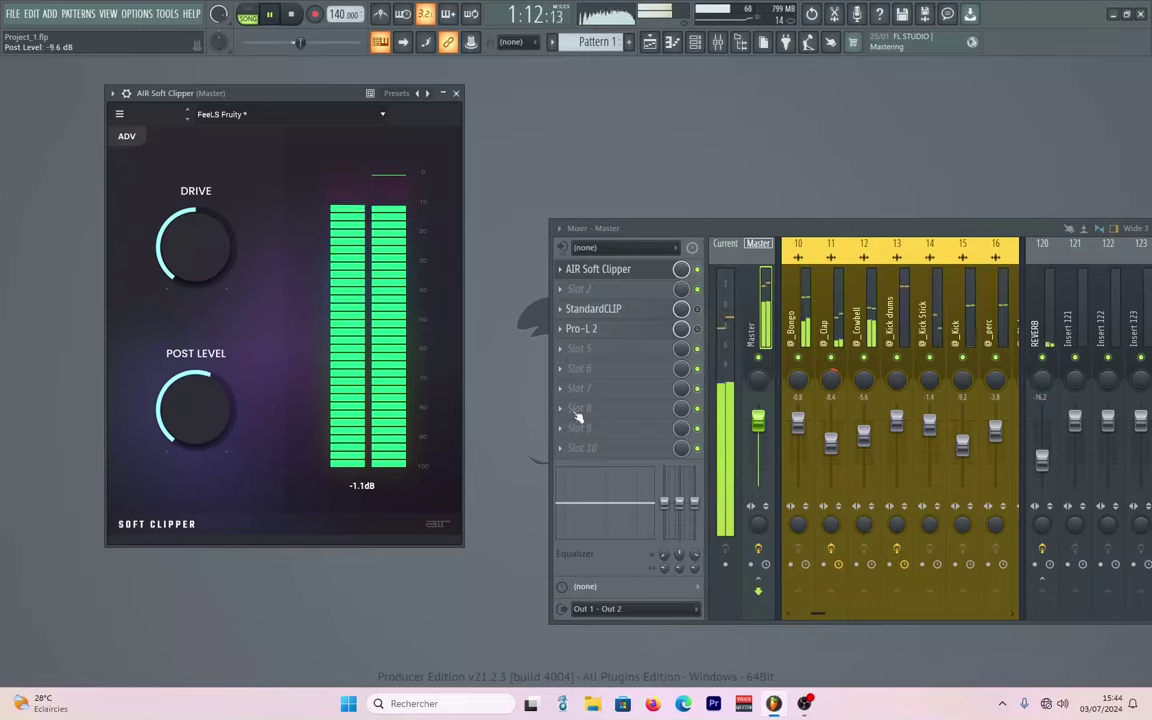
left_click(697, 270)
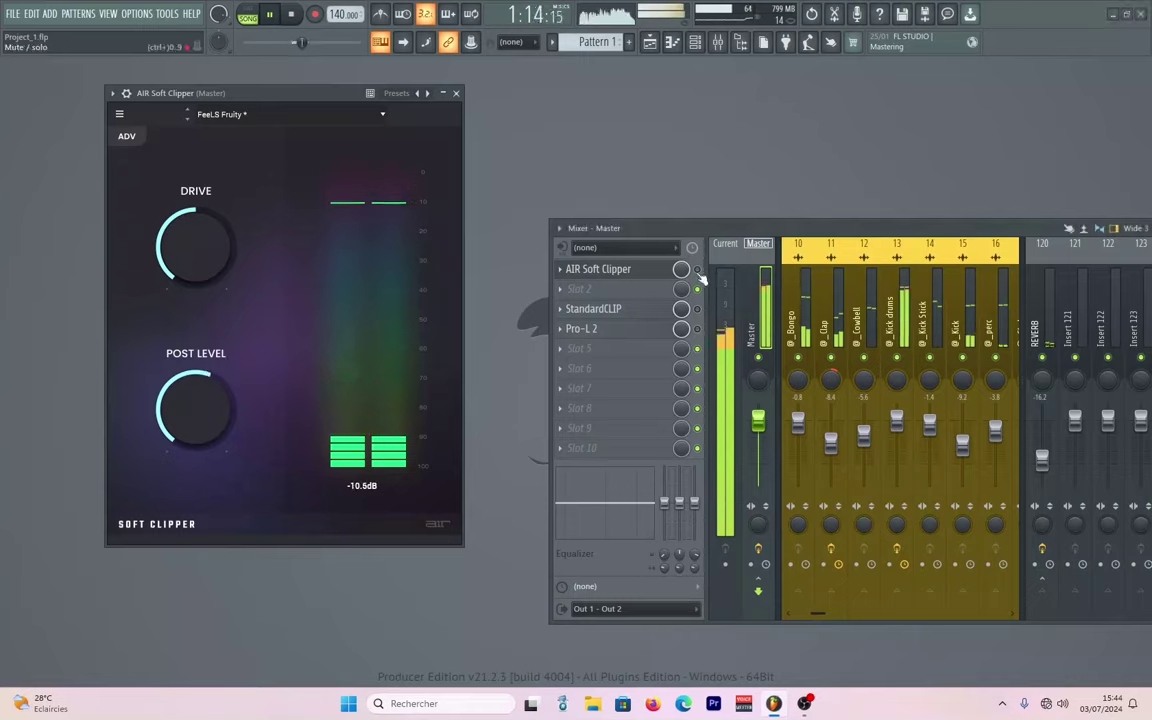
left_click_drag(225, 383, 225, 363)
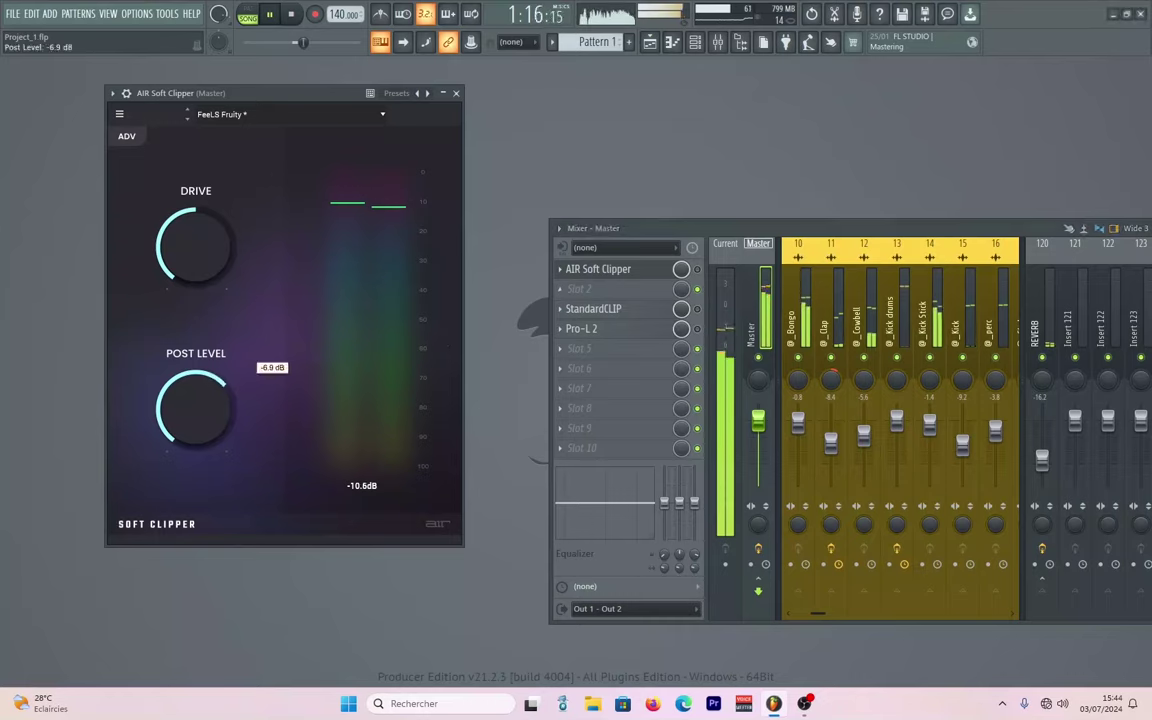
left_click(697, 270)
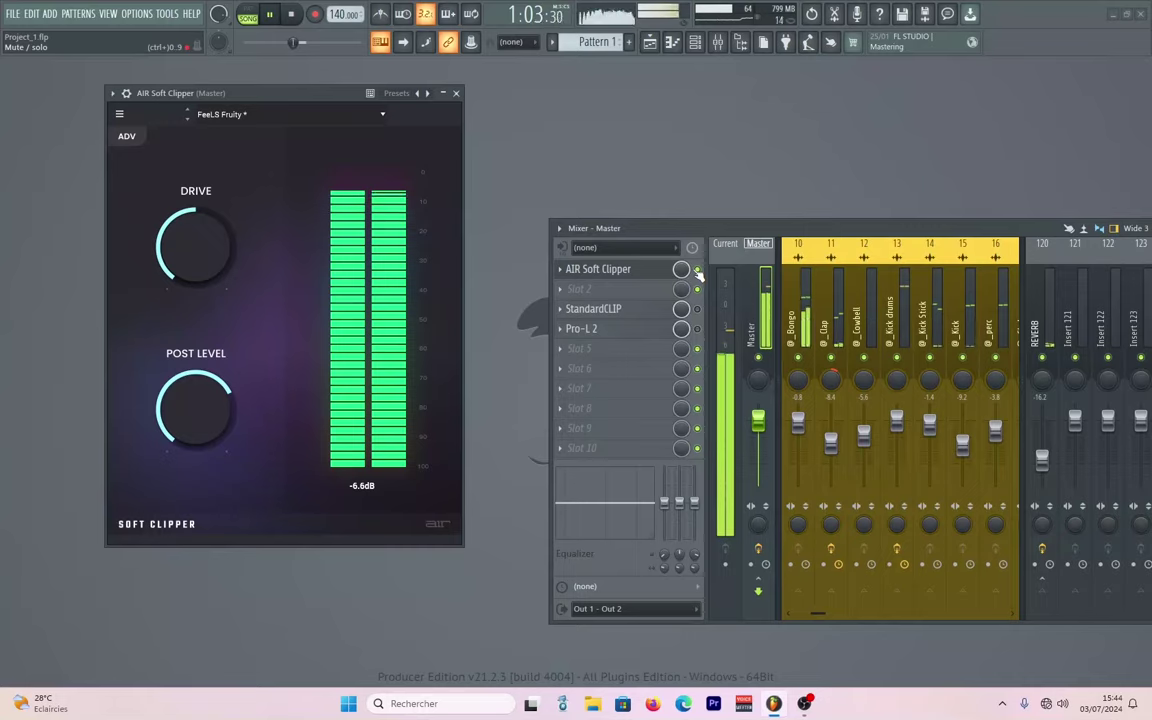
Raise the Soft Clipper's Post Level to its maximum and lower Drive to its minimum, leaving the effect enabled
left_click_drag(188, 220, 210, 291)
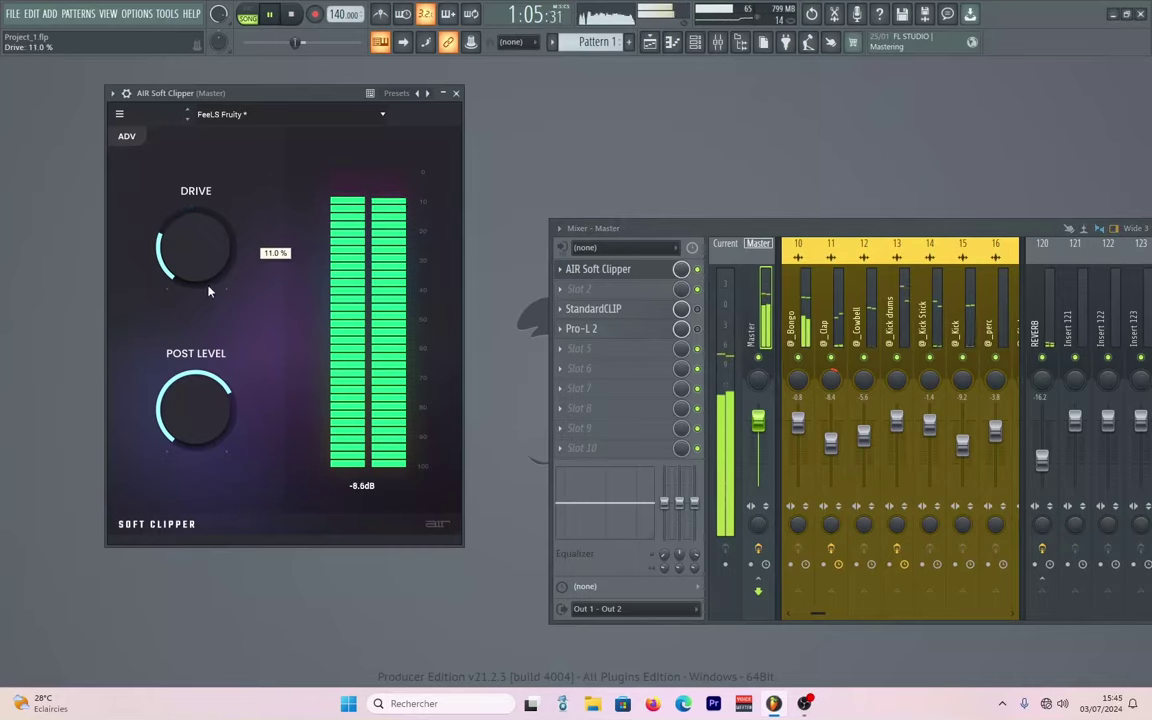
left_click_drag(200, 402, 206, 350)
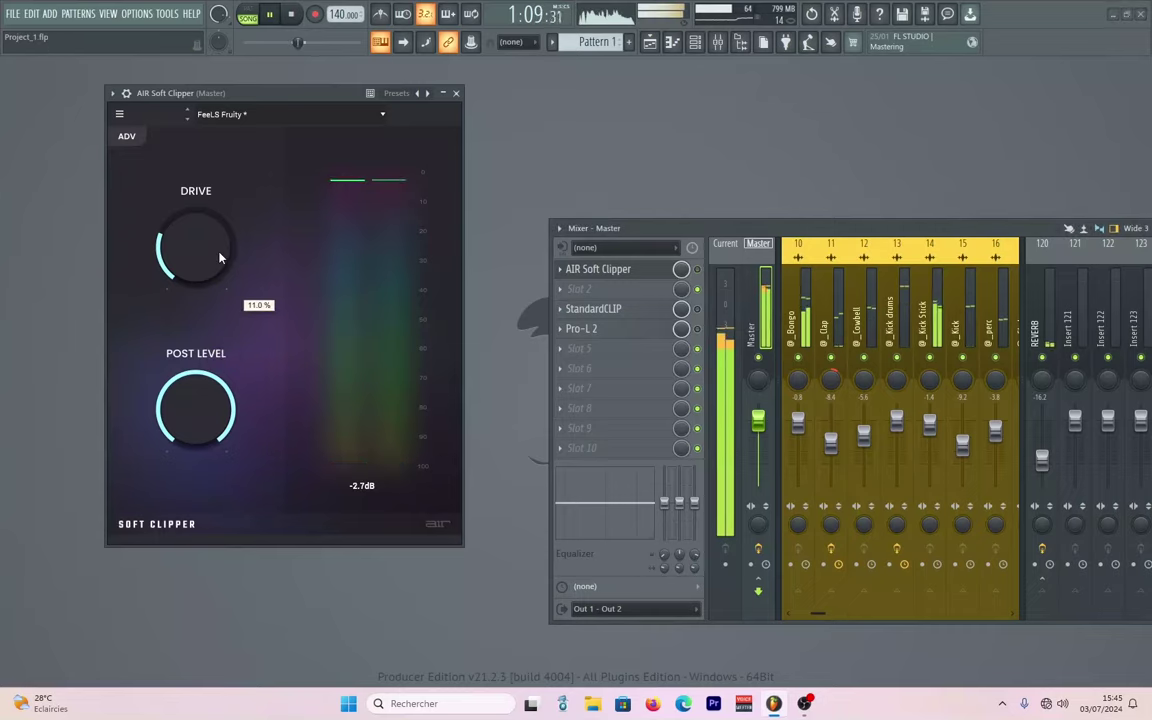
left_click_drag(220, 256, 223, 290)
left_click(698, 270)
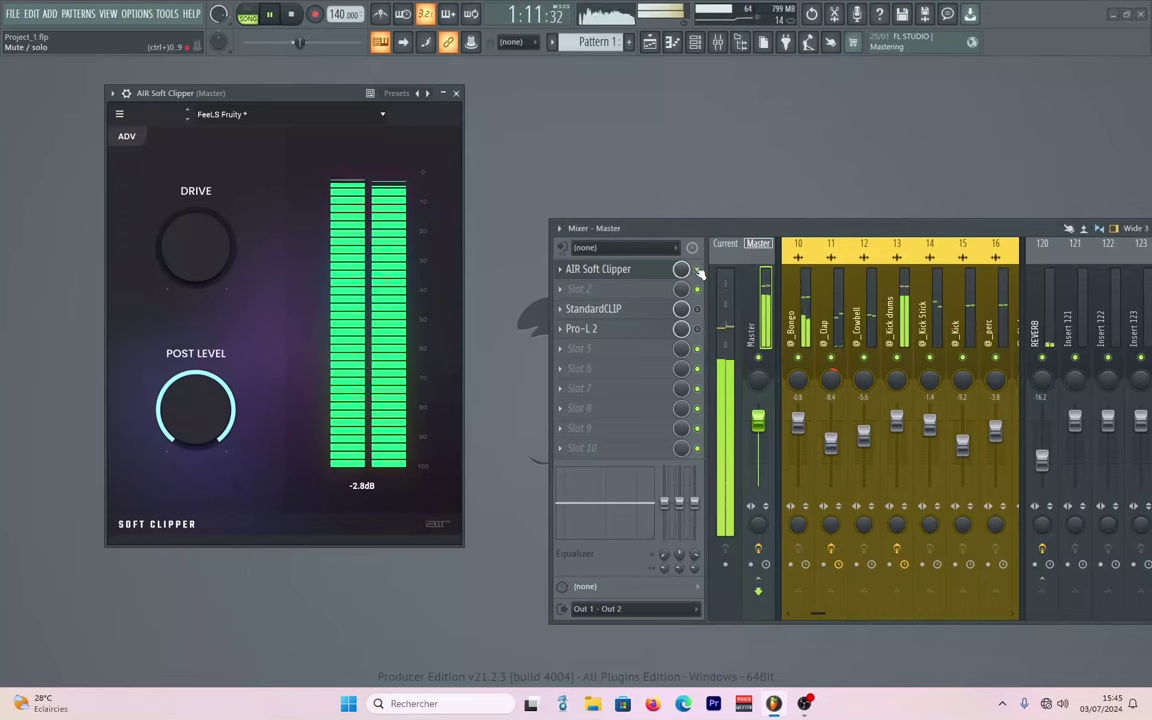
Show the advanced controls, try the Sine clipping shape and set the shape back to Tanh
left_click(126, 136)
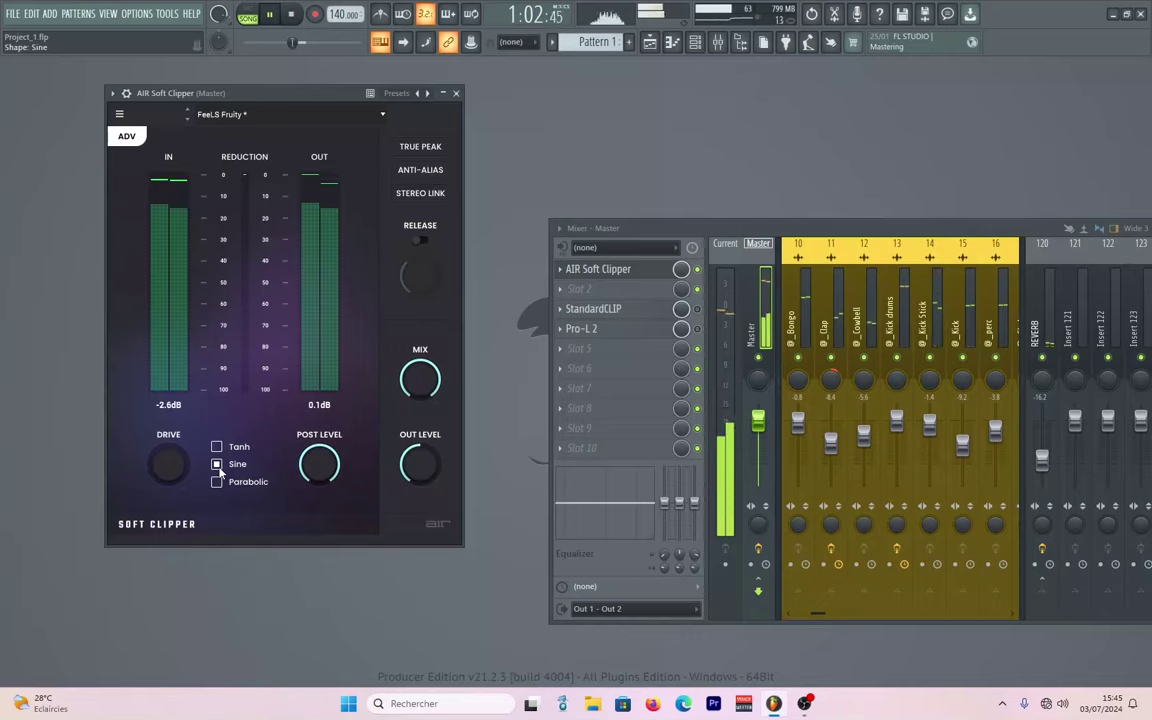
left_click(217, 447)
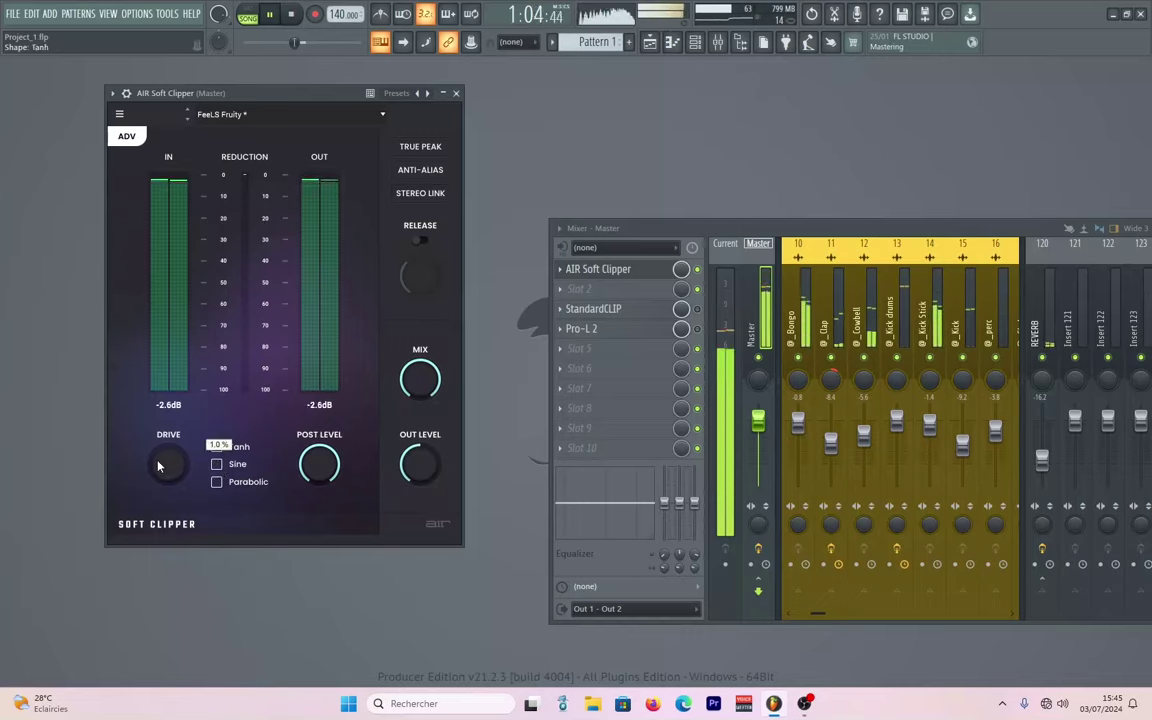
With True Peak, Anti-Alias and Stereo Link enabled, set the clipper's Drive to 187.1% and Post Level to -3.9 dB
mouse_move(158, 465)
left_mouse_down()
mouse_move(158, 360)
mouse_move(158, 440)
left_mouse_up()
left_click_drag(319, 462, 319, 474)
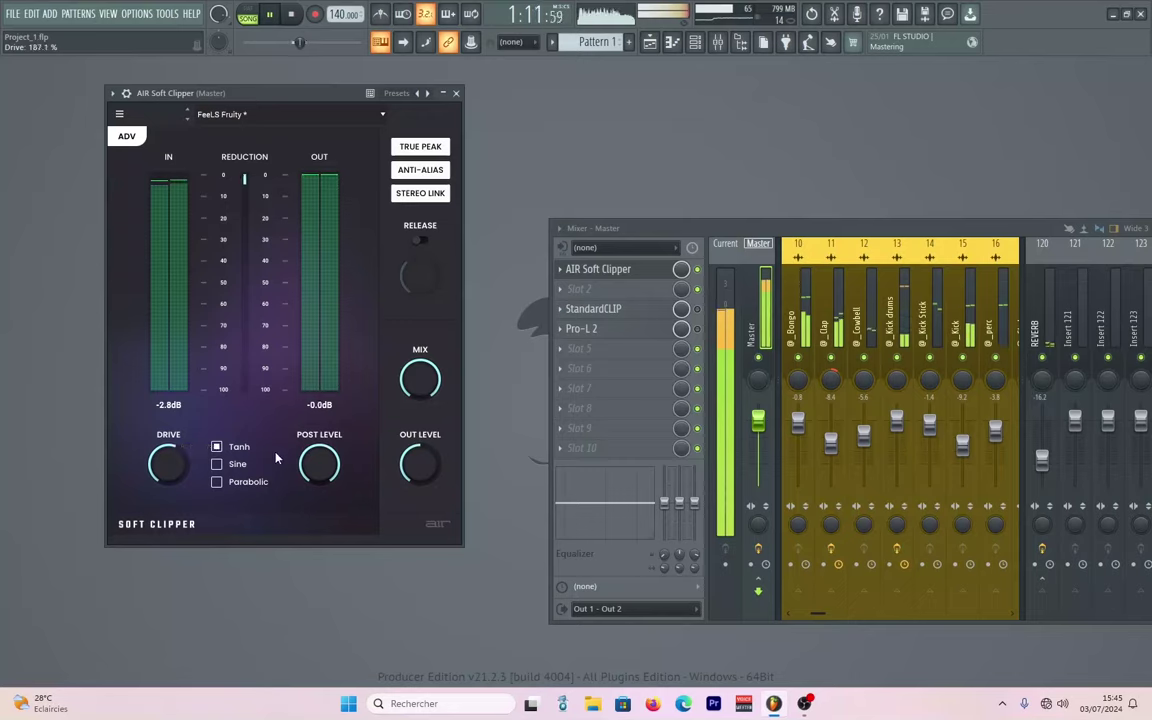
left_click_drag(319, 462, 334, 492)
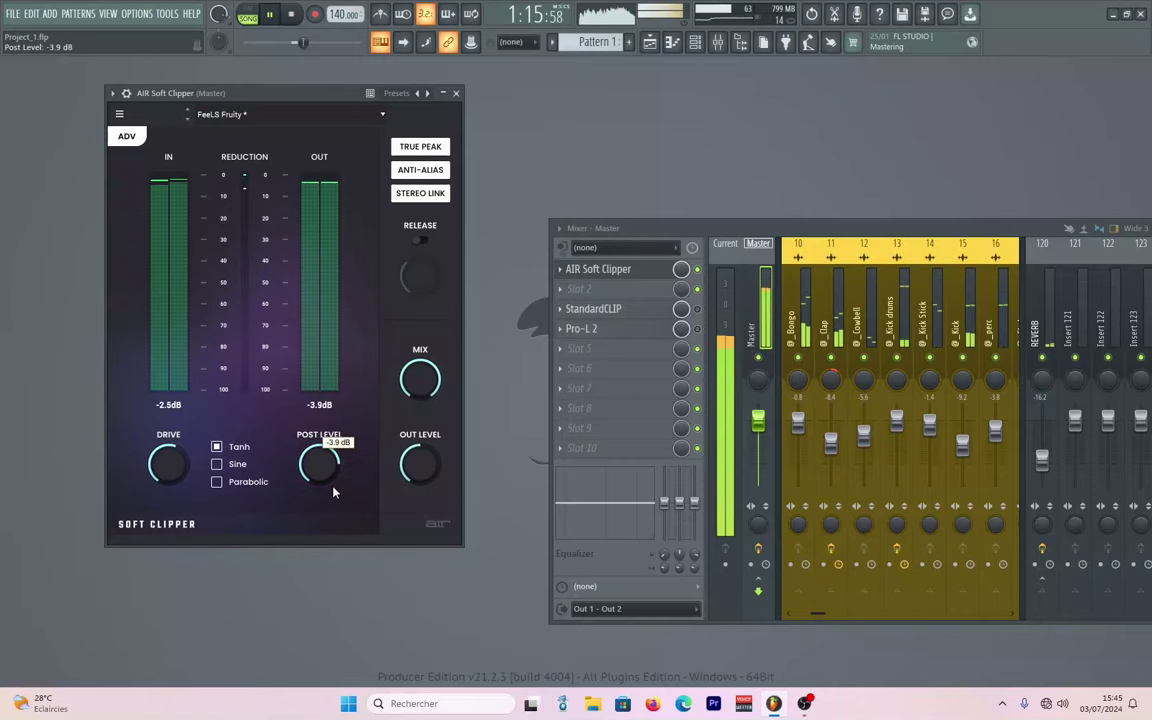
Open and enable Pro-L 2 on the master, and arrange the windows so both plugins and the mixer are visible
left_click(633, 334)
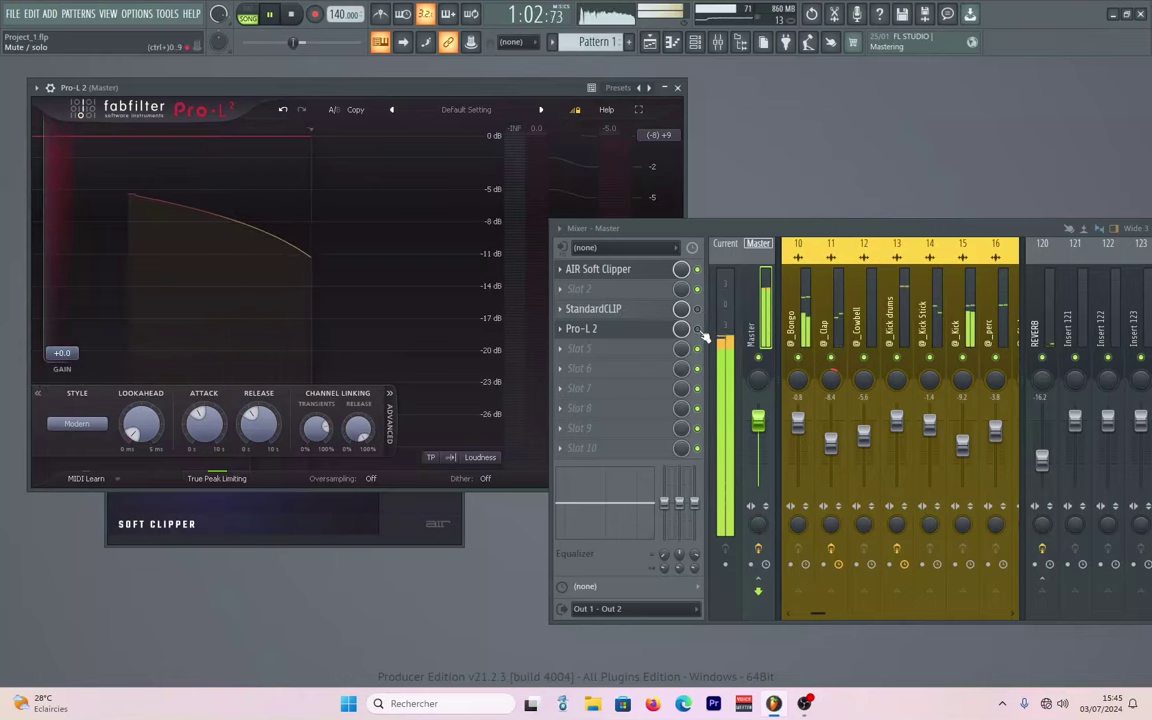
left_click_drag(650, 228, 467, 529)
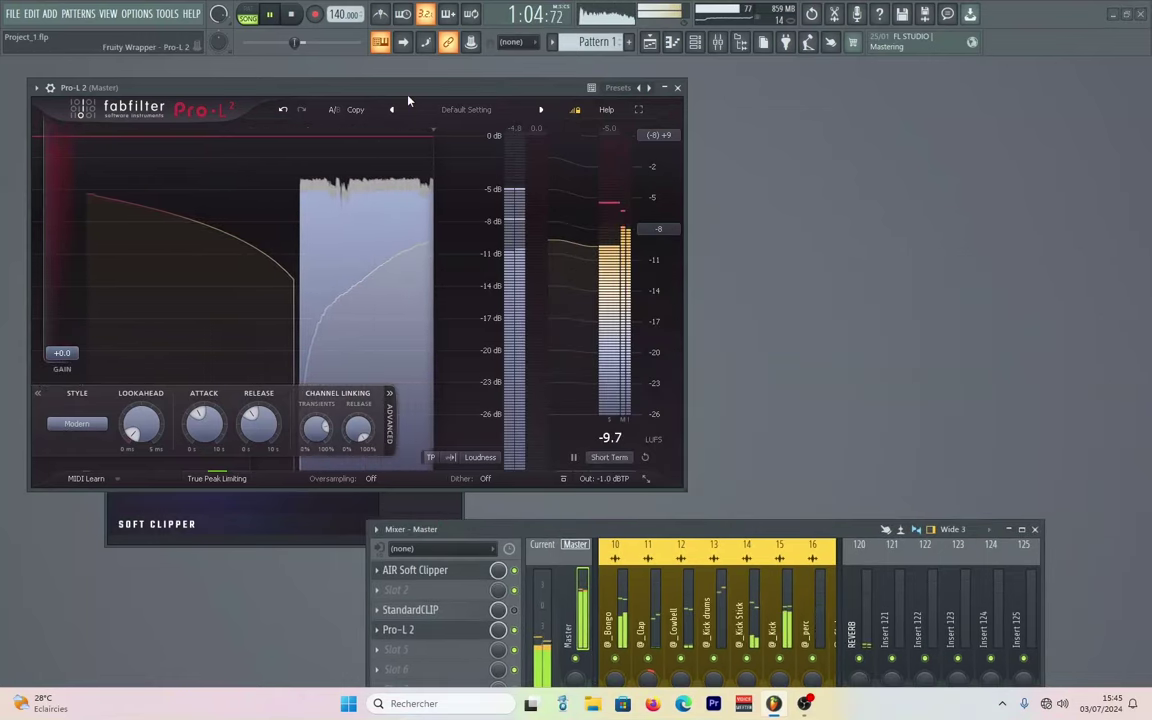
left_click_drag(408, 88, 872, 77)
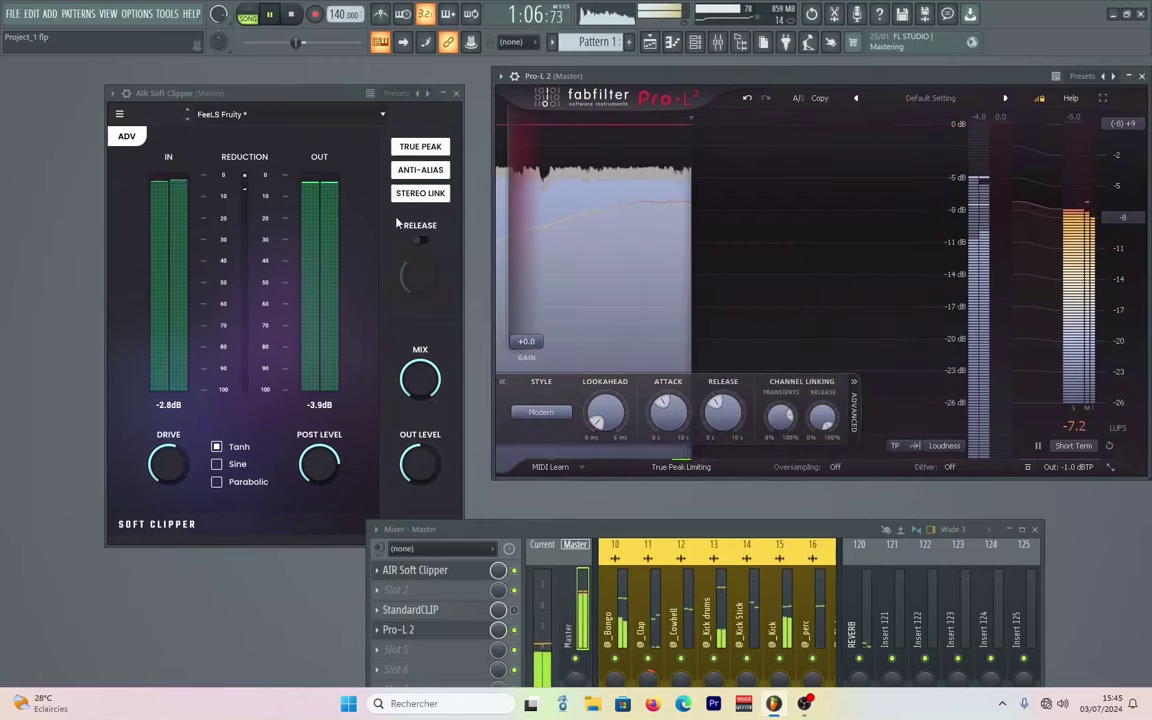
Set the Soft Clipper's Post Level to 0.0 dB and Drive to 150.0%
left_click_drag(189, 466, 189, 480)
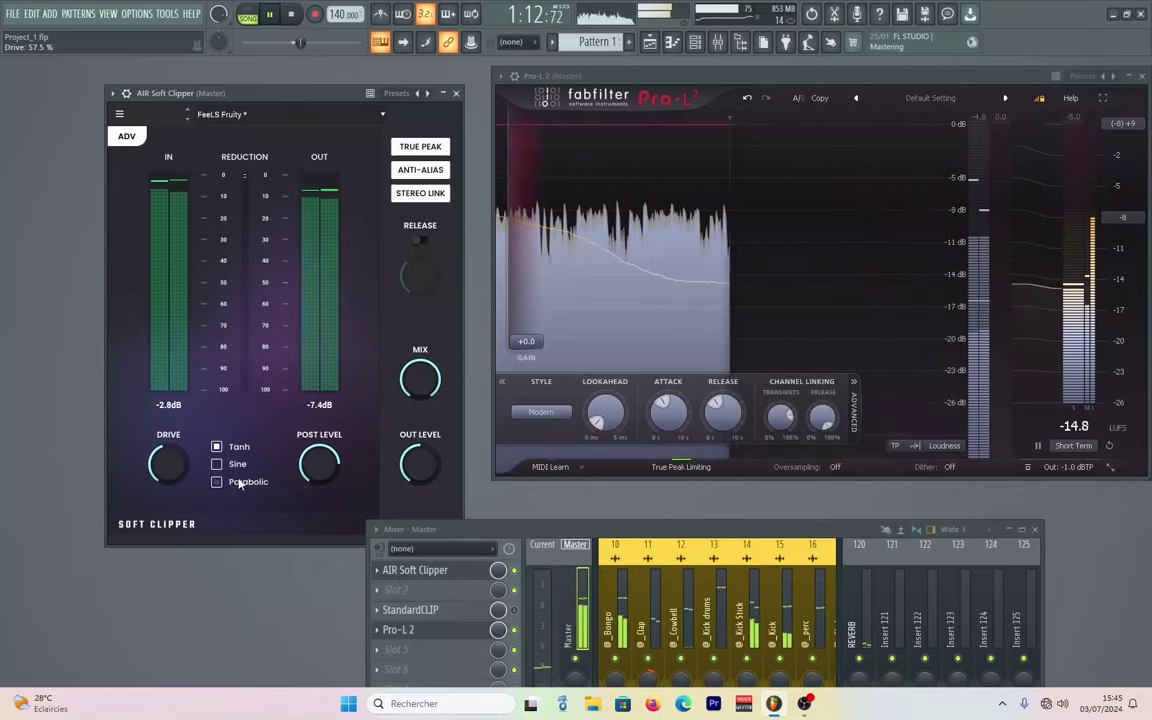
left_click_drag(303, 471, 312, 452)
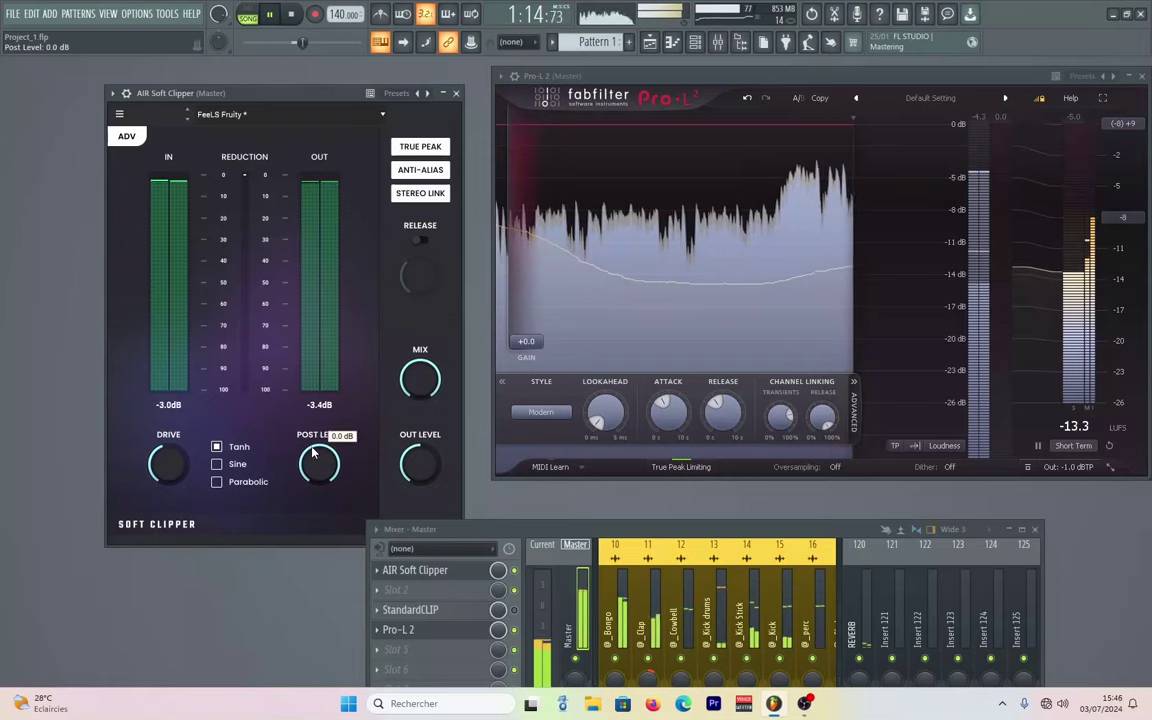
left_click_drag(168, 463, 167, 446)
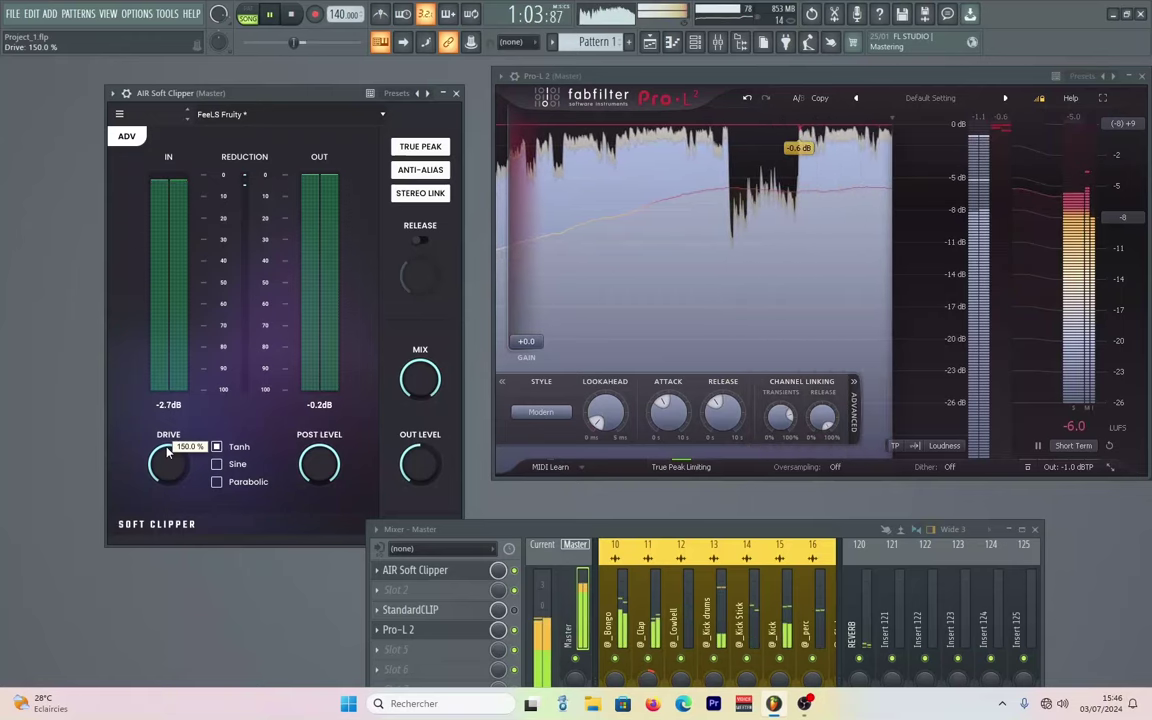
Bypass and re-enable the Soft Clipper on the master to compare the loudness in Pro-L 2
left_click(516, 572)
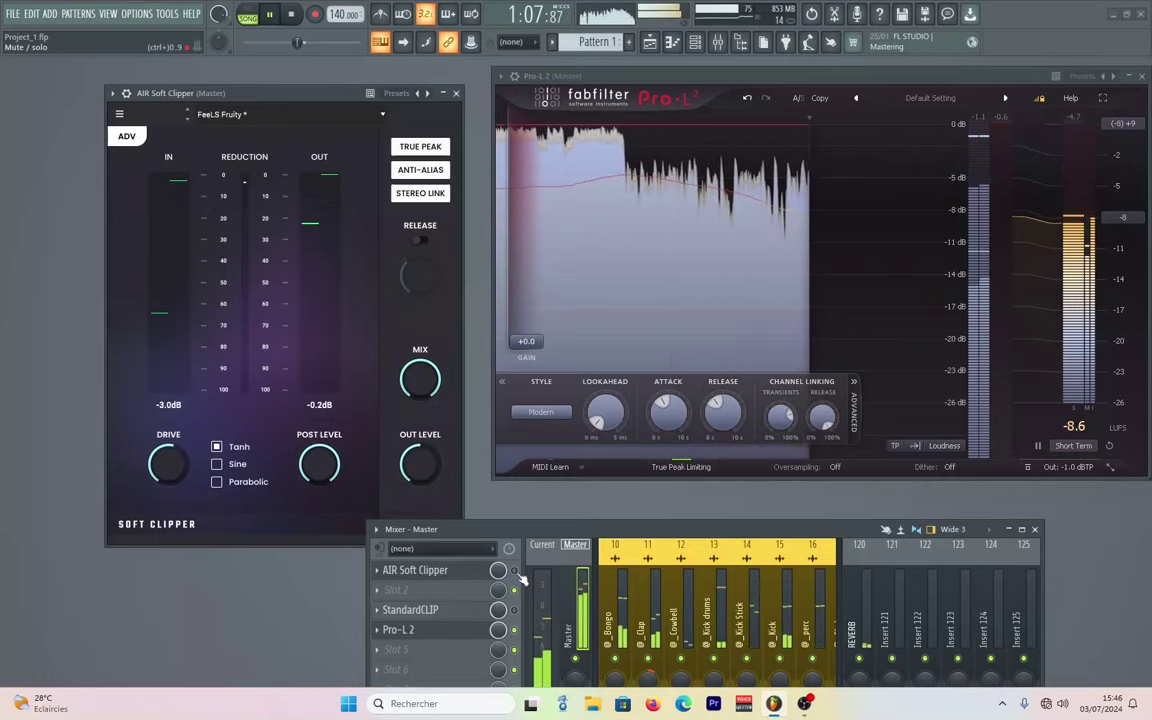
left_click(515, 572)
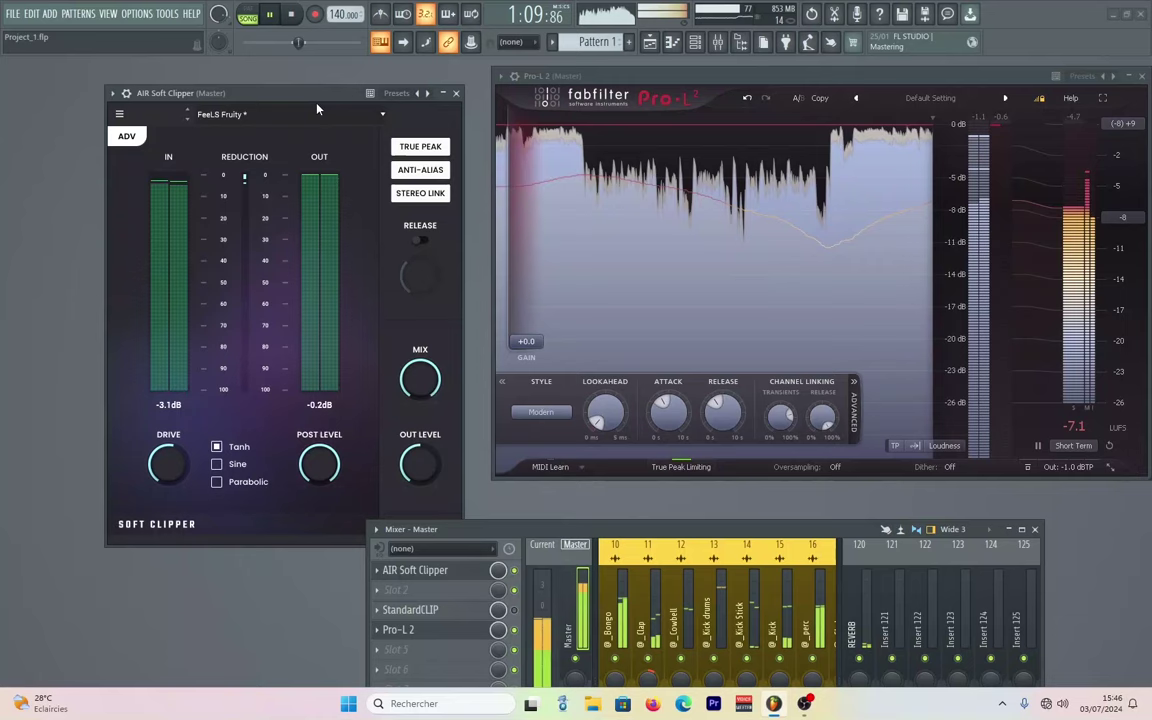
Move the Soft Clipper window aside and audition its Mix down to 34% before returning it to fully wet
left_click_drag(288, 89, 248, 69)
mouse_move(380, 358)
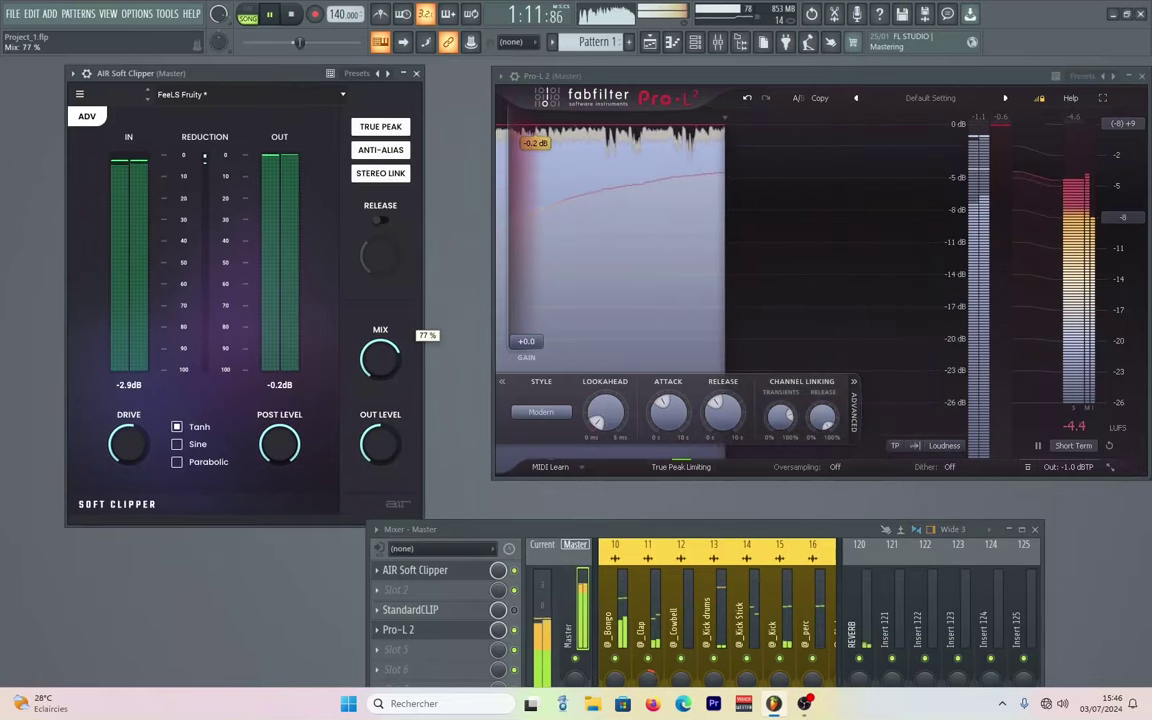
mouse_move(380, 358)
left_mouse_down()
mouse_move(380, 520)
mouse_move(380, 355)
left_mouse_up()
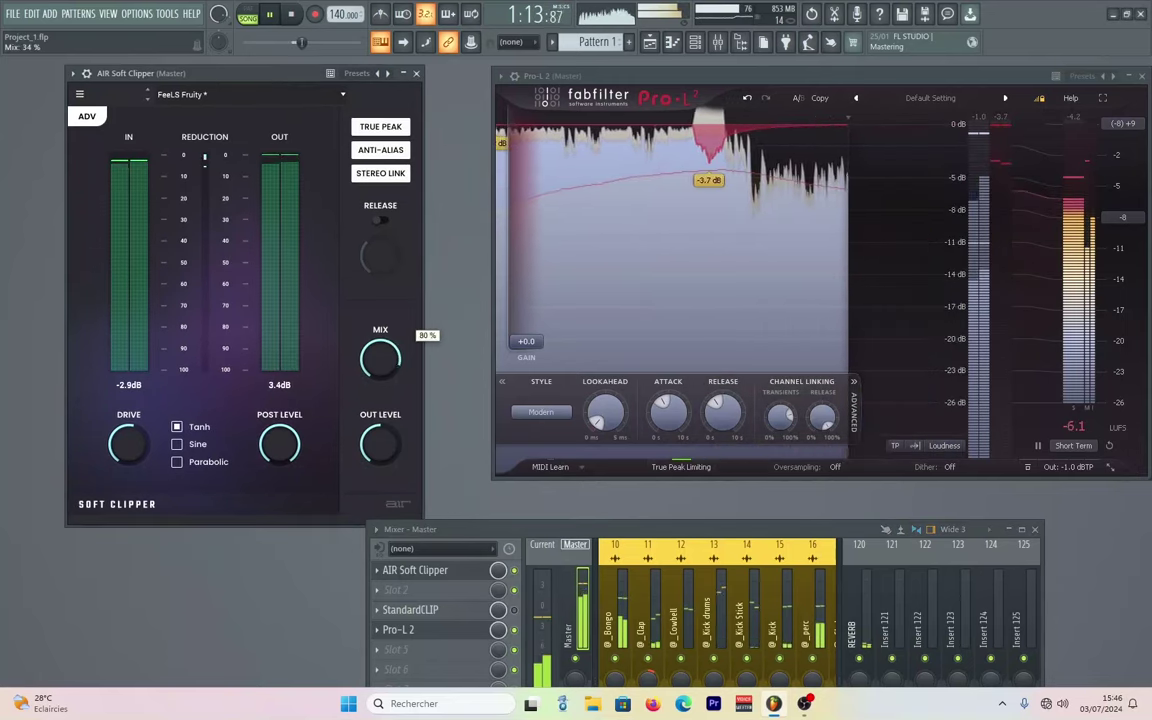
Turn on the Soft Clipper's Release mode and set its release time to 0.1 ms
left_click(381, 220)
mouse_move(380, 256)
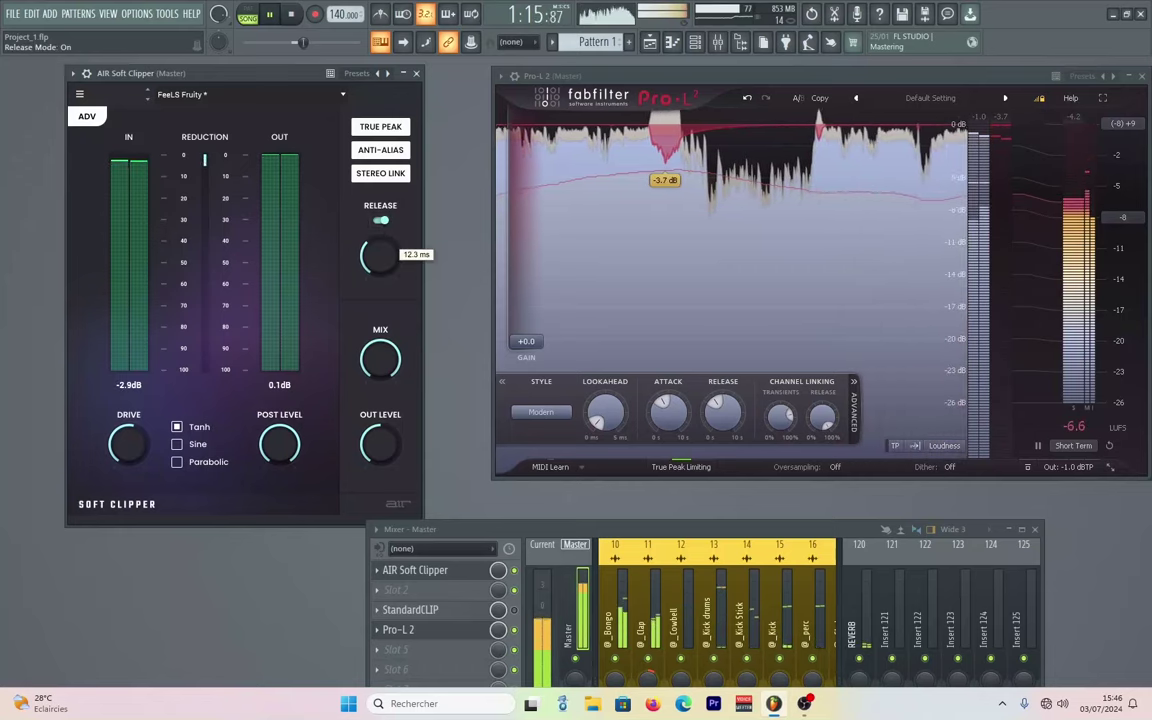
left_click_drag(380, 256, 380, 290)
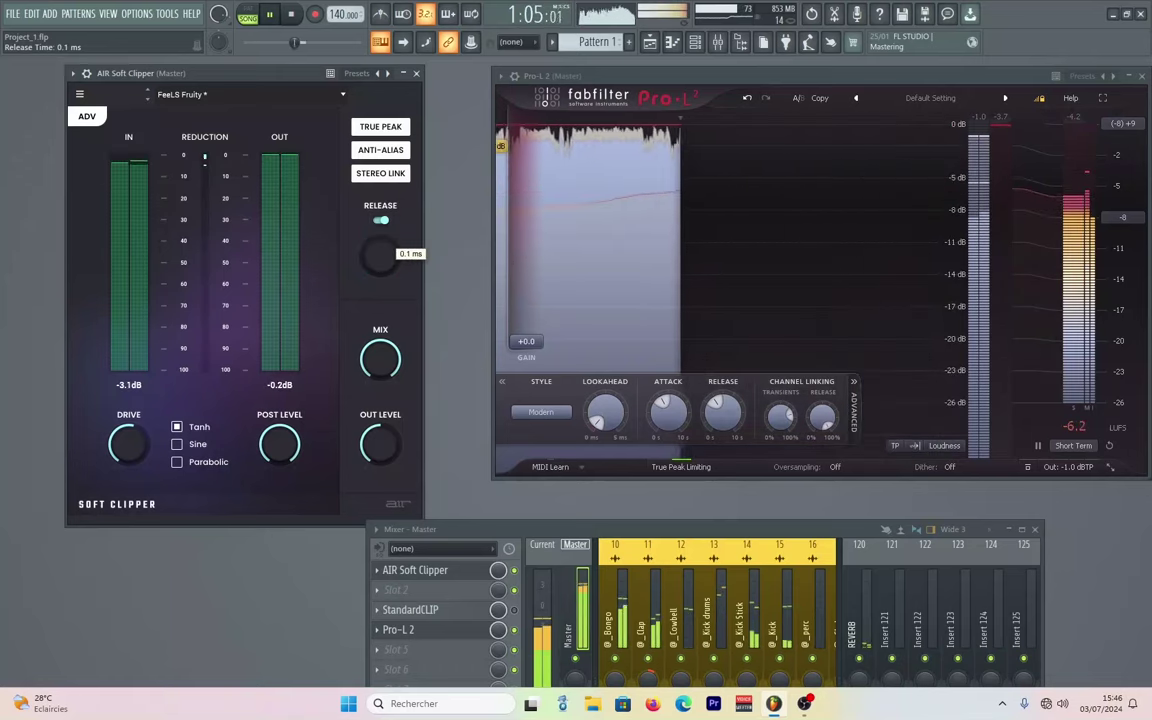
Lower the Soft Clipper's Drive to 25.6% to hear the difference, and raise it back up
mouse_move(143, 437)
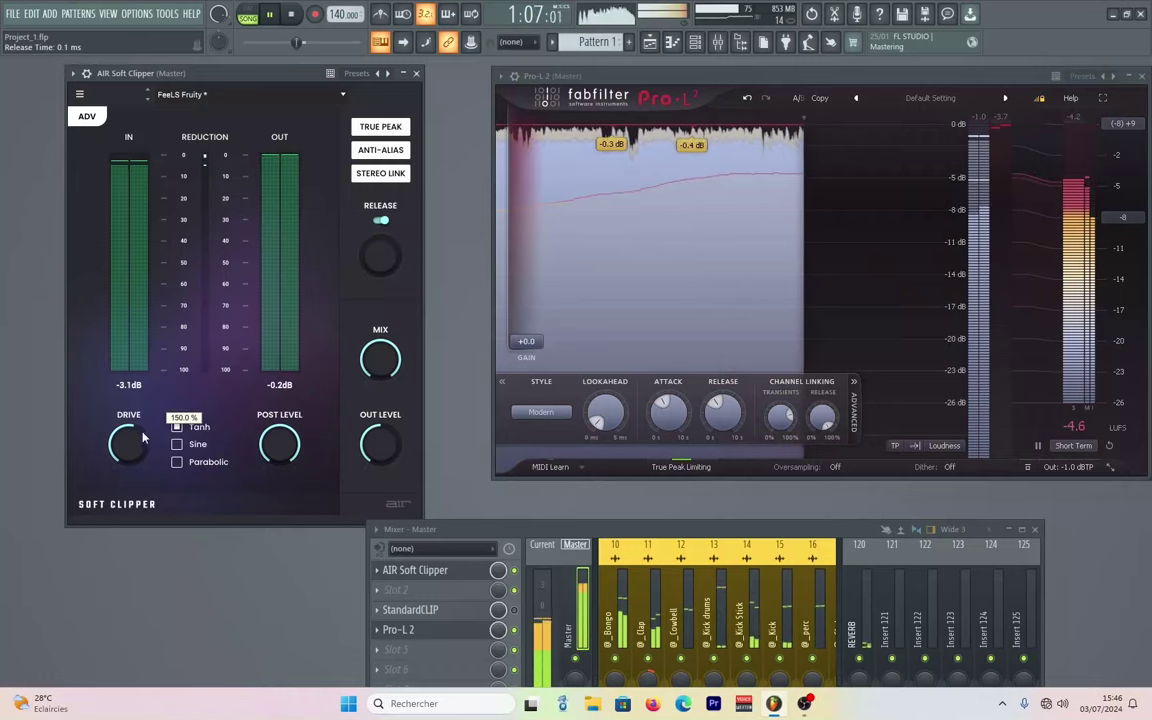
left_click_drag(143, 437, 143, 477)
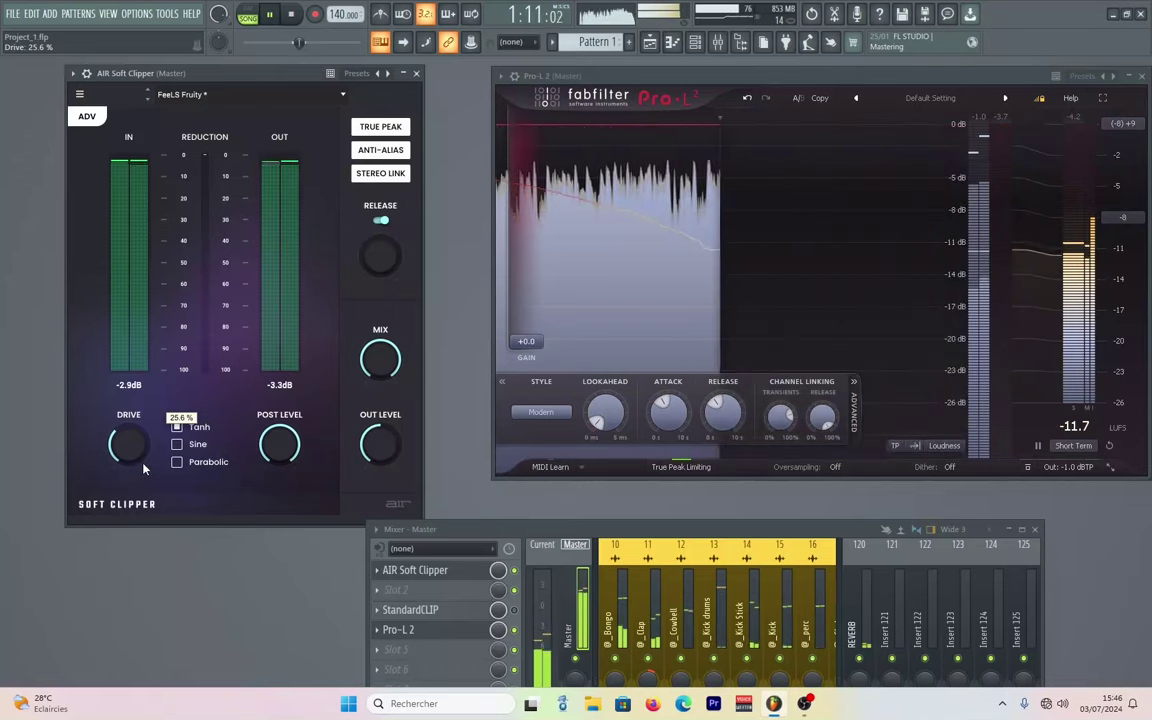
left_click_drag(143, 469, 143, 442)
Set the Soft Clipper's Post Level to -8.6 dB and compensate with a Pro-L 2 Gain of +7.29 dB
left_click_drag(279, 444, 279, 474)
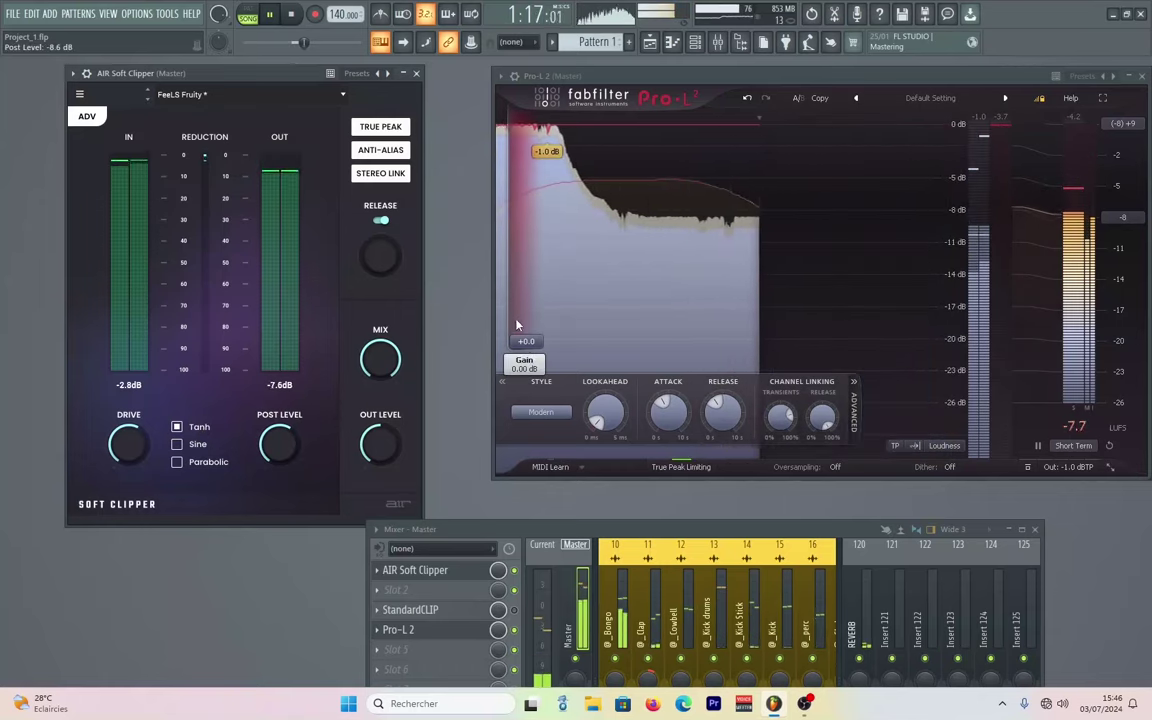
left_click_drag(526, 341, 531, 289)
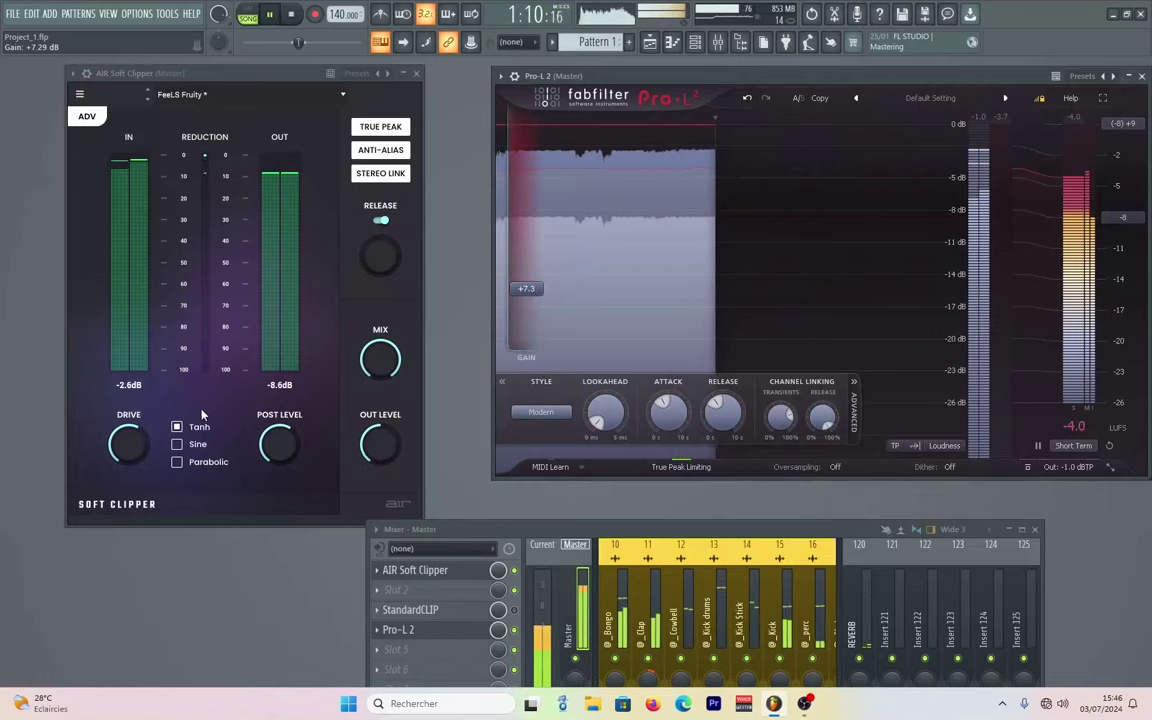
Lower the Soft Clipper's Drive to about 71.8% and set its Post Level to 0.0 dB
left_click_drag(141, 444, 146, 466)
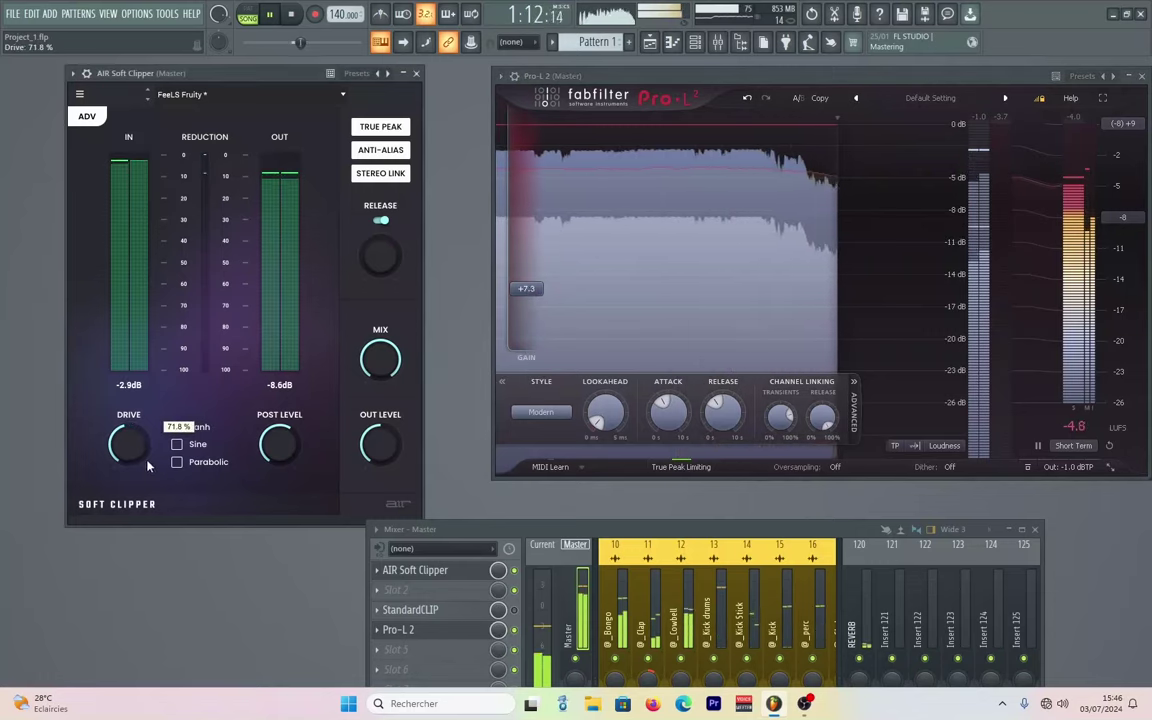
left_click_drag(281, 447, 274, 428)
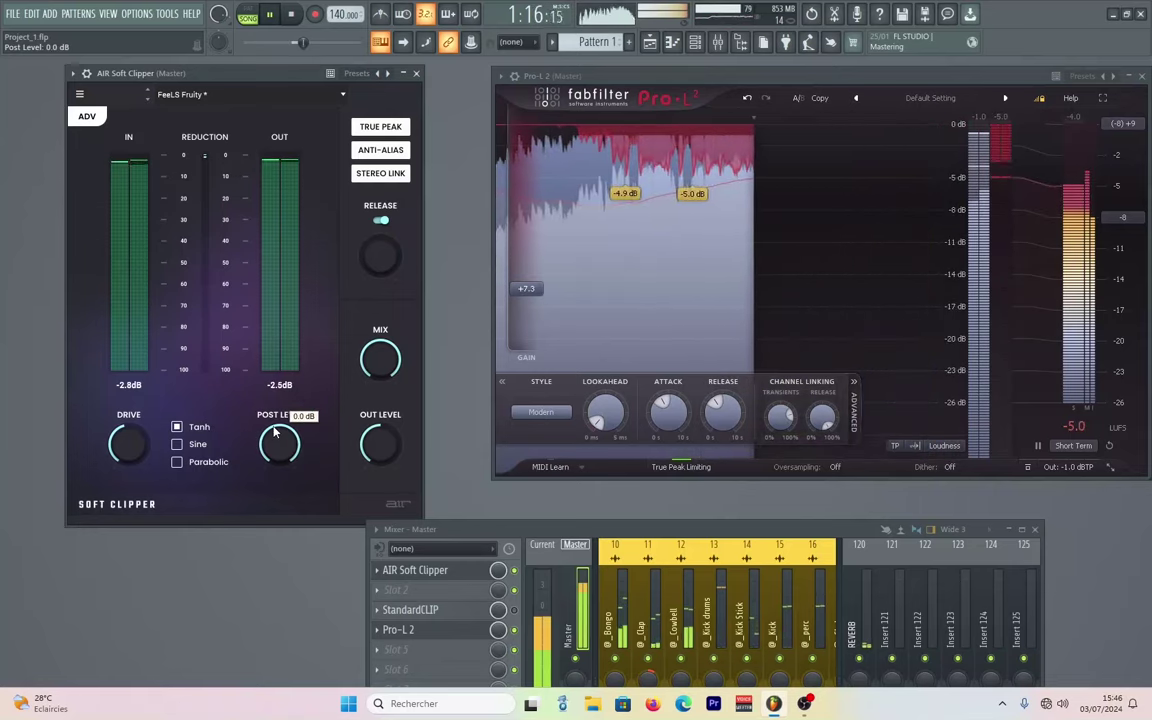
Set Pro-L 2's Gain to +4.54 dB and compare the loudness with the Soft Clipper bypassed and re-enabled
left_click_drag(522, 299, 519, 320)
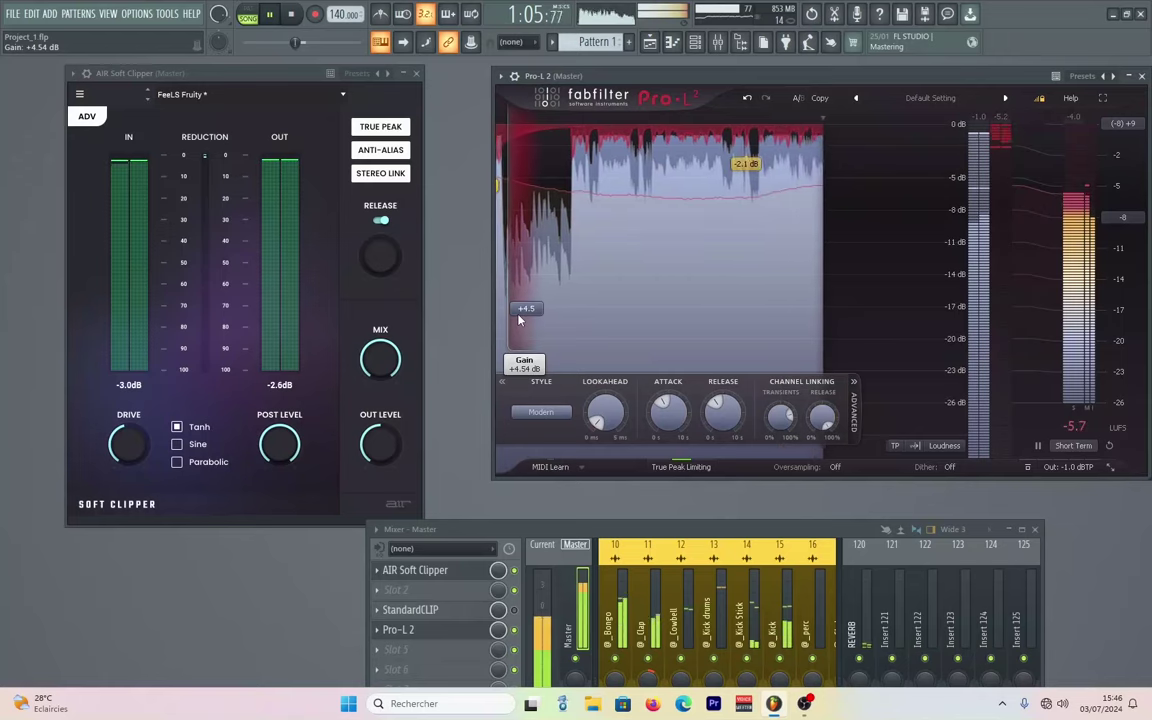
left_click(514, 570)
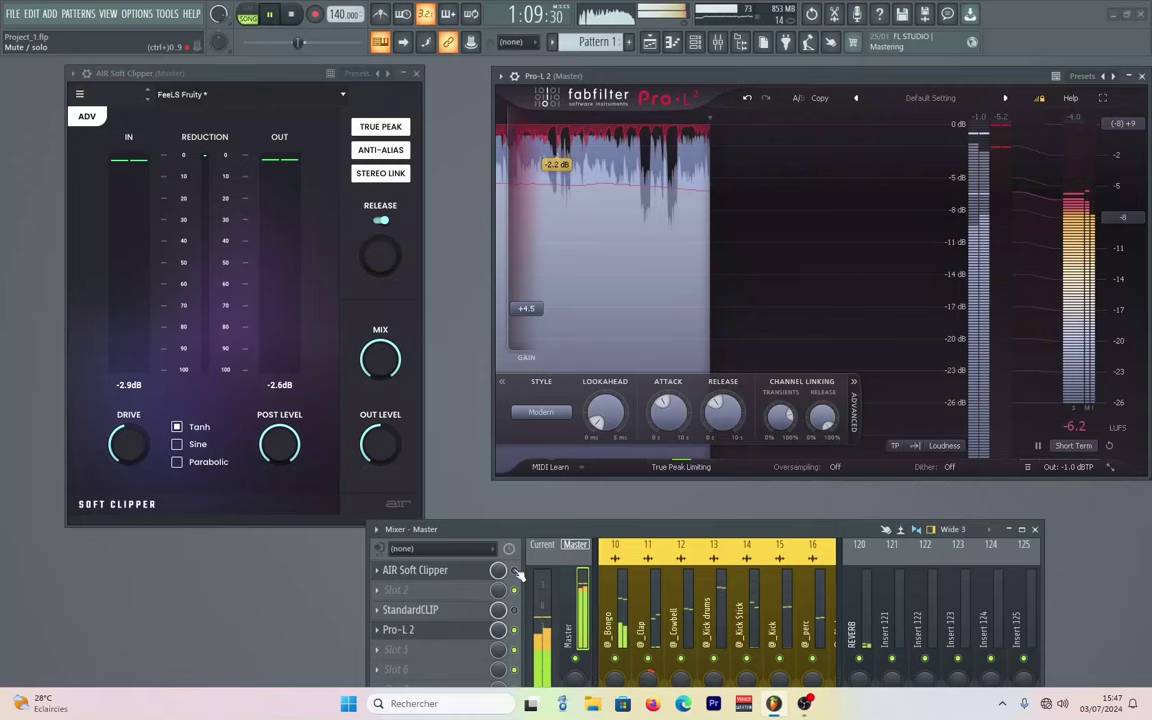
left_click(514, 570)
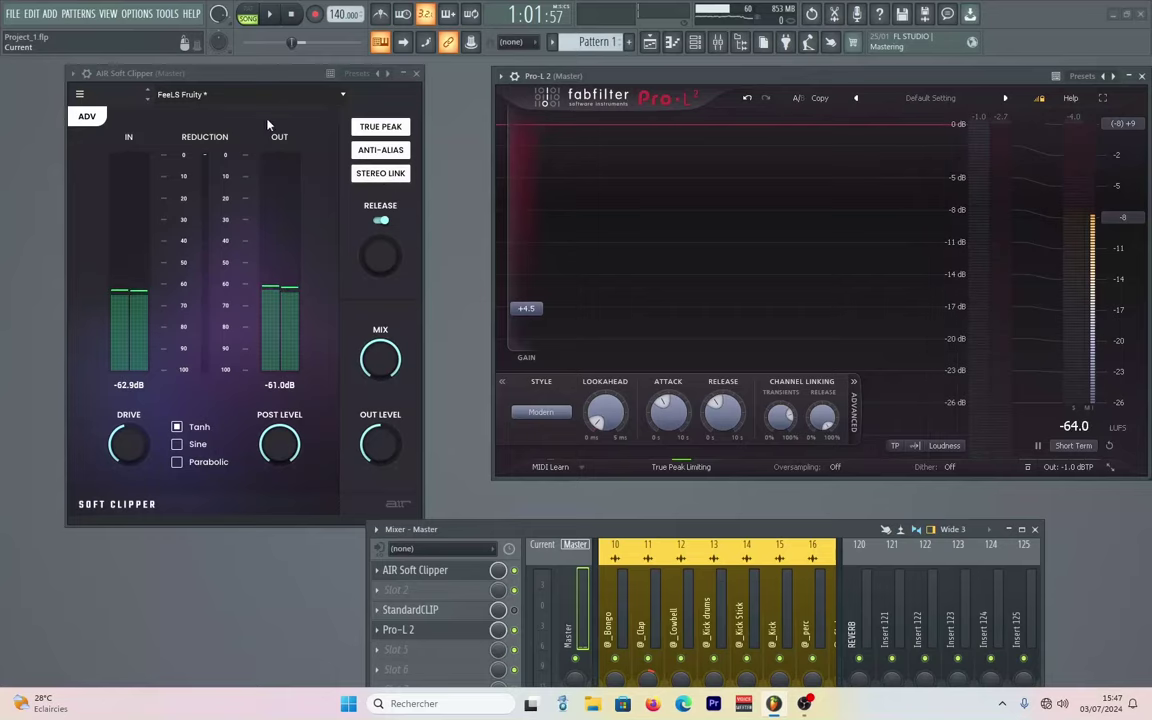
Rearrange the Soft Clipper and mixer windows so the master's effect slots and channel faders are fully visible
left_click_drag(260, 82, 219, 83)
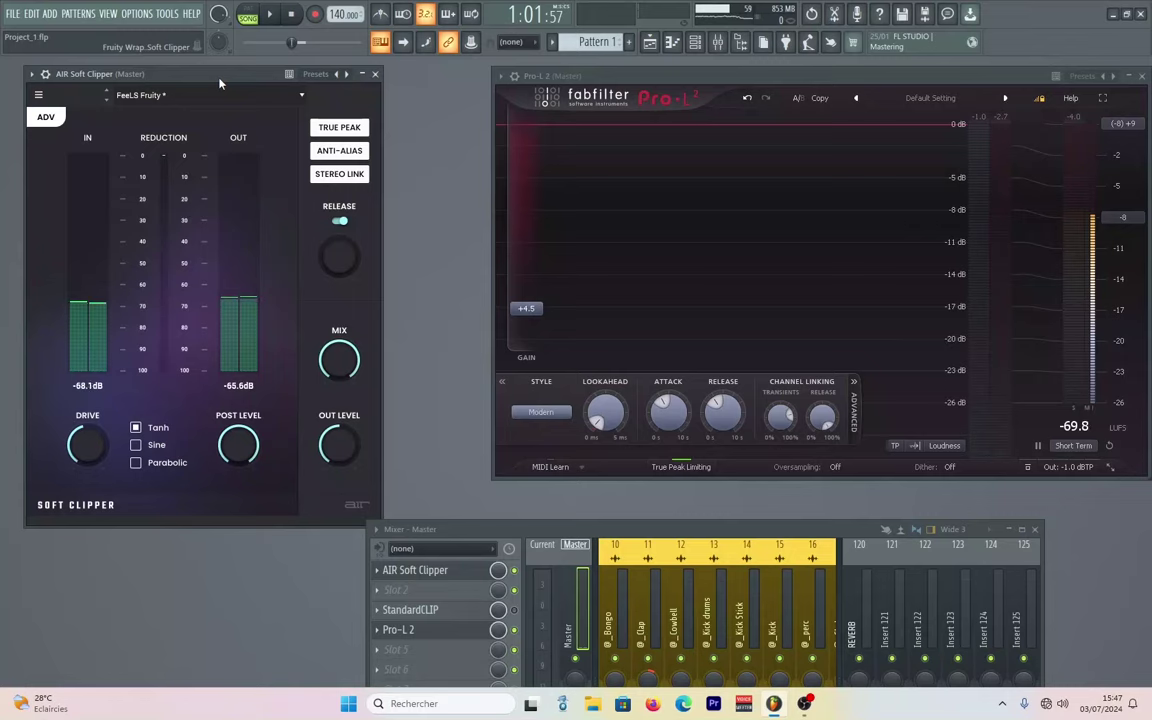
left_click_drag(602, 522, 665, 237)
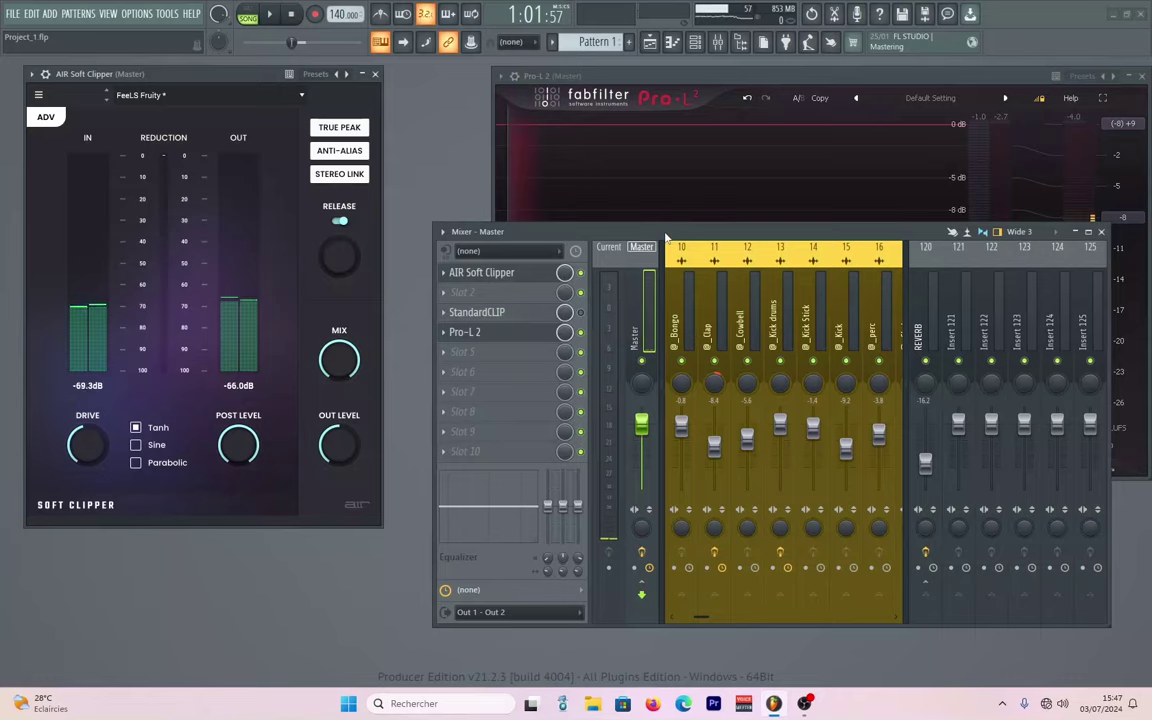